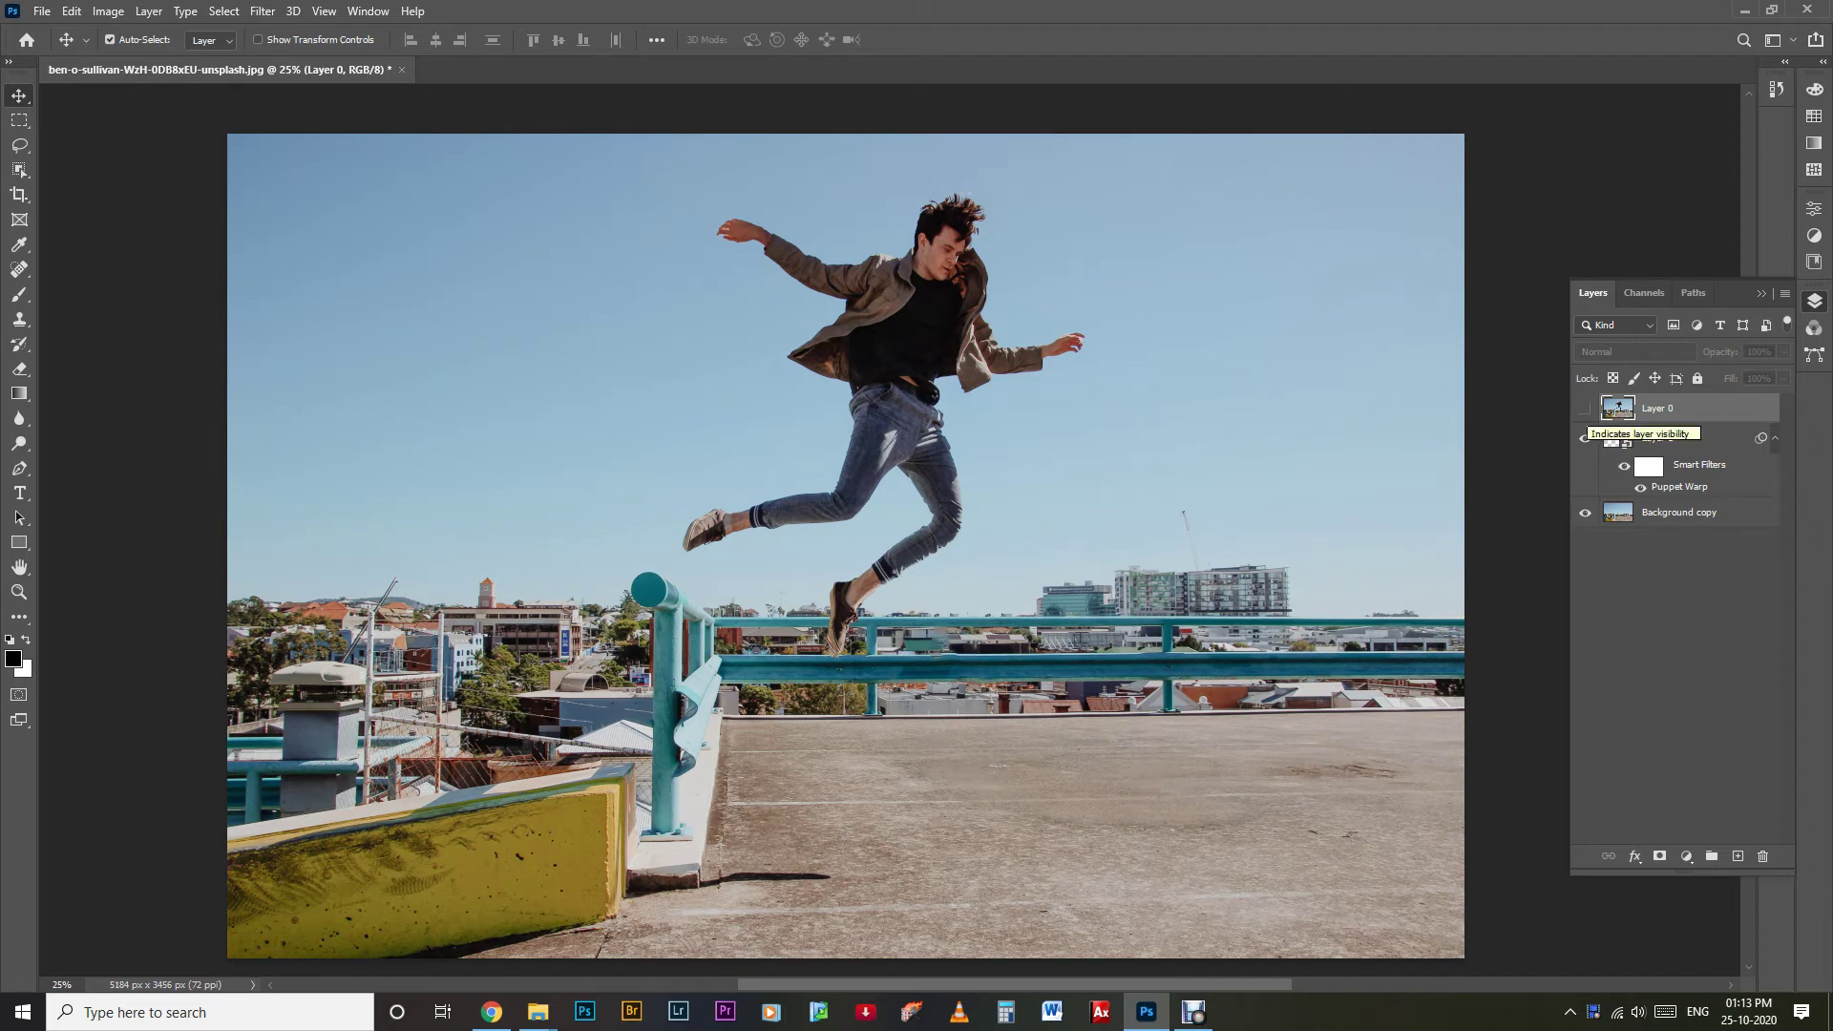
Toggle the original layer on and off to compare the warped pose with the original.
left_click(1584, 408)
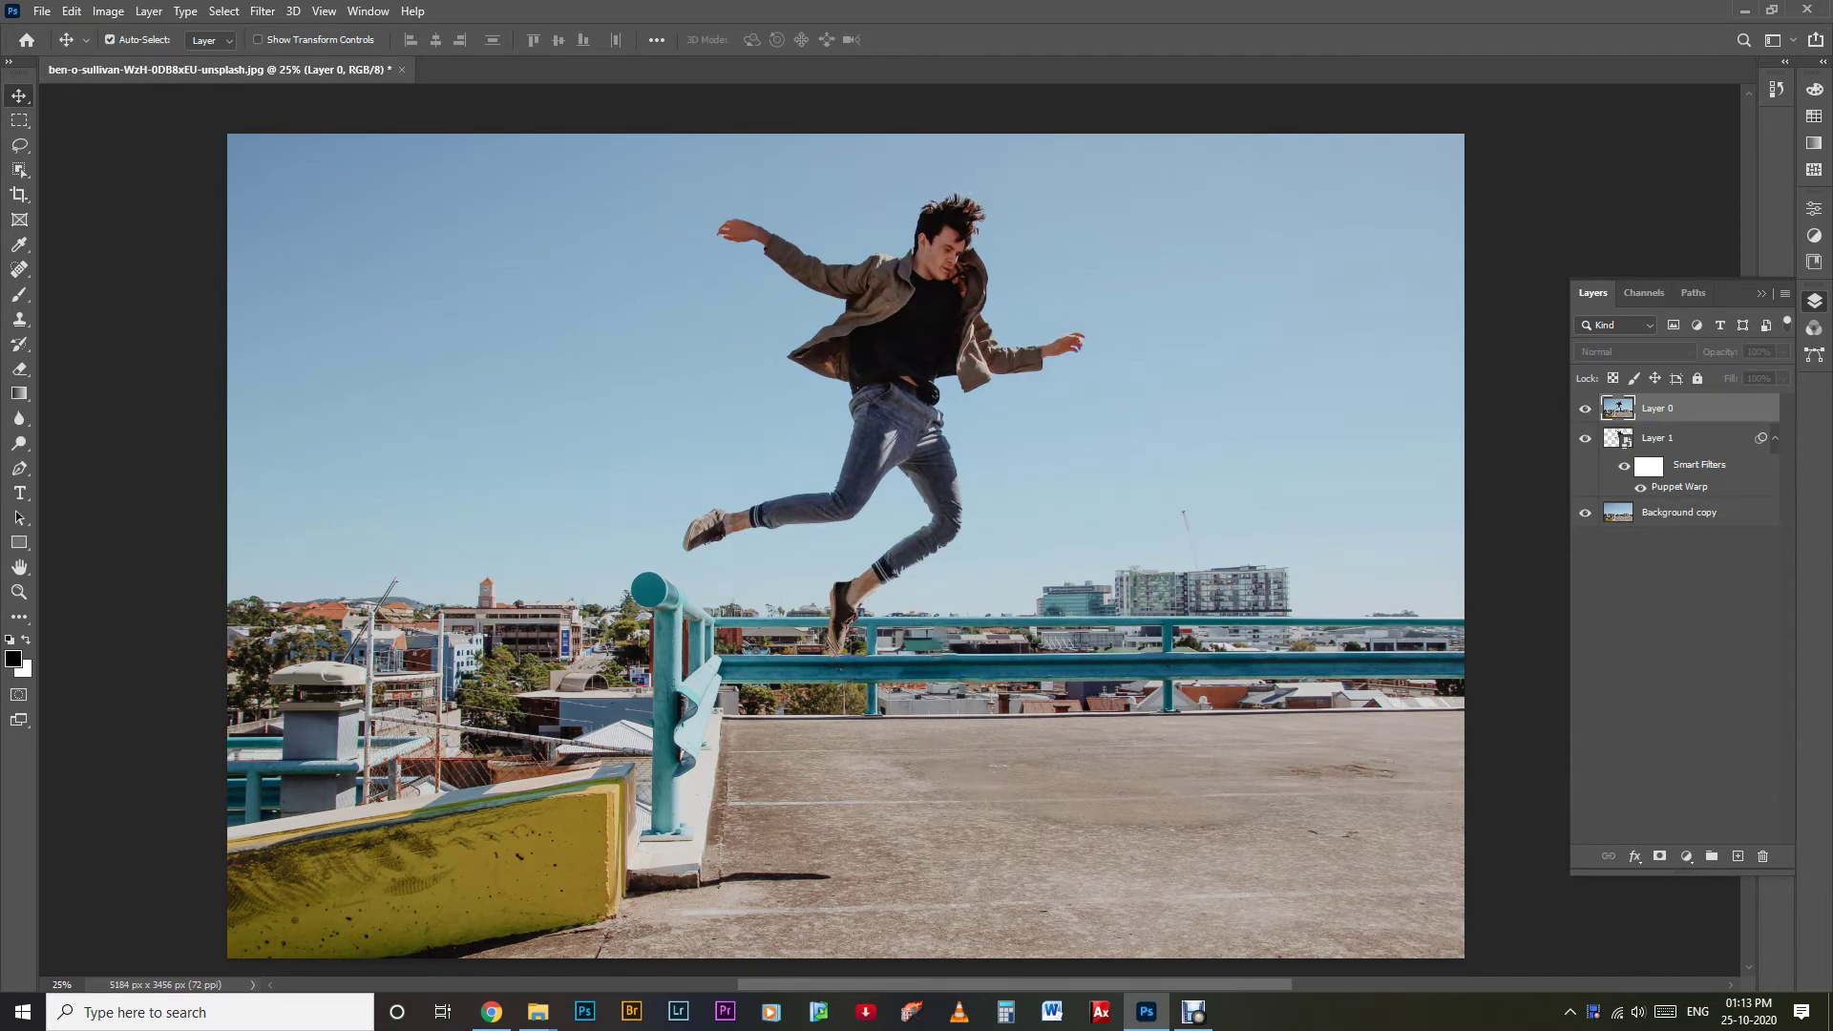
left_click(1584, 407)
left_click(1584, 407)
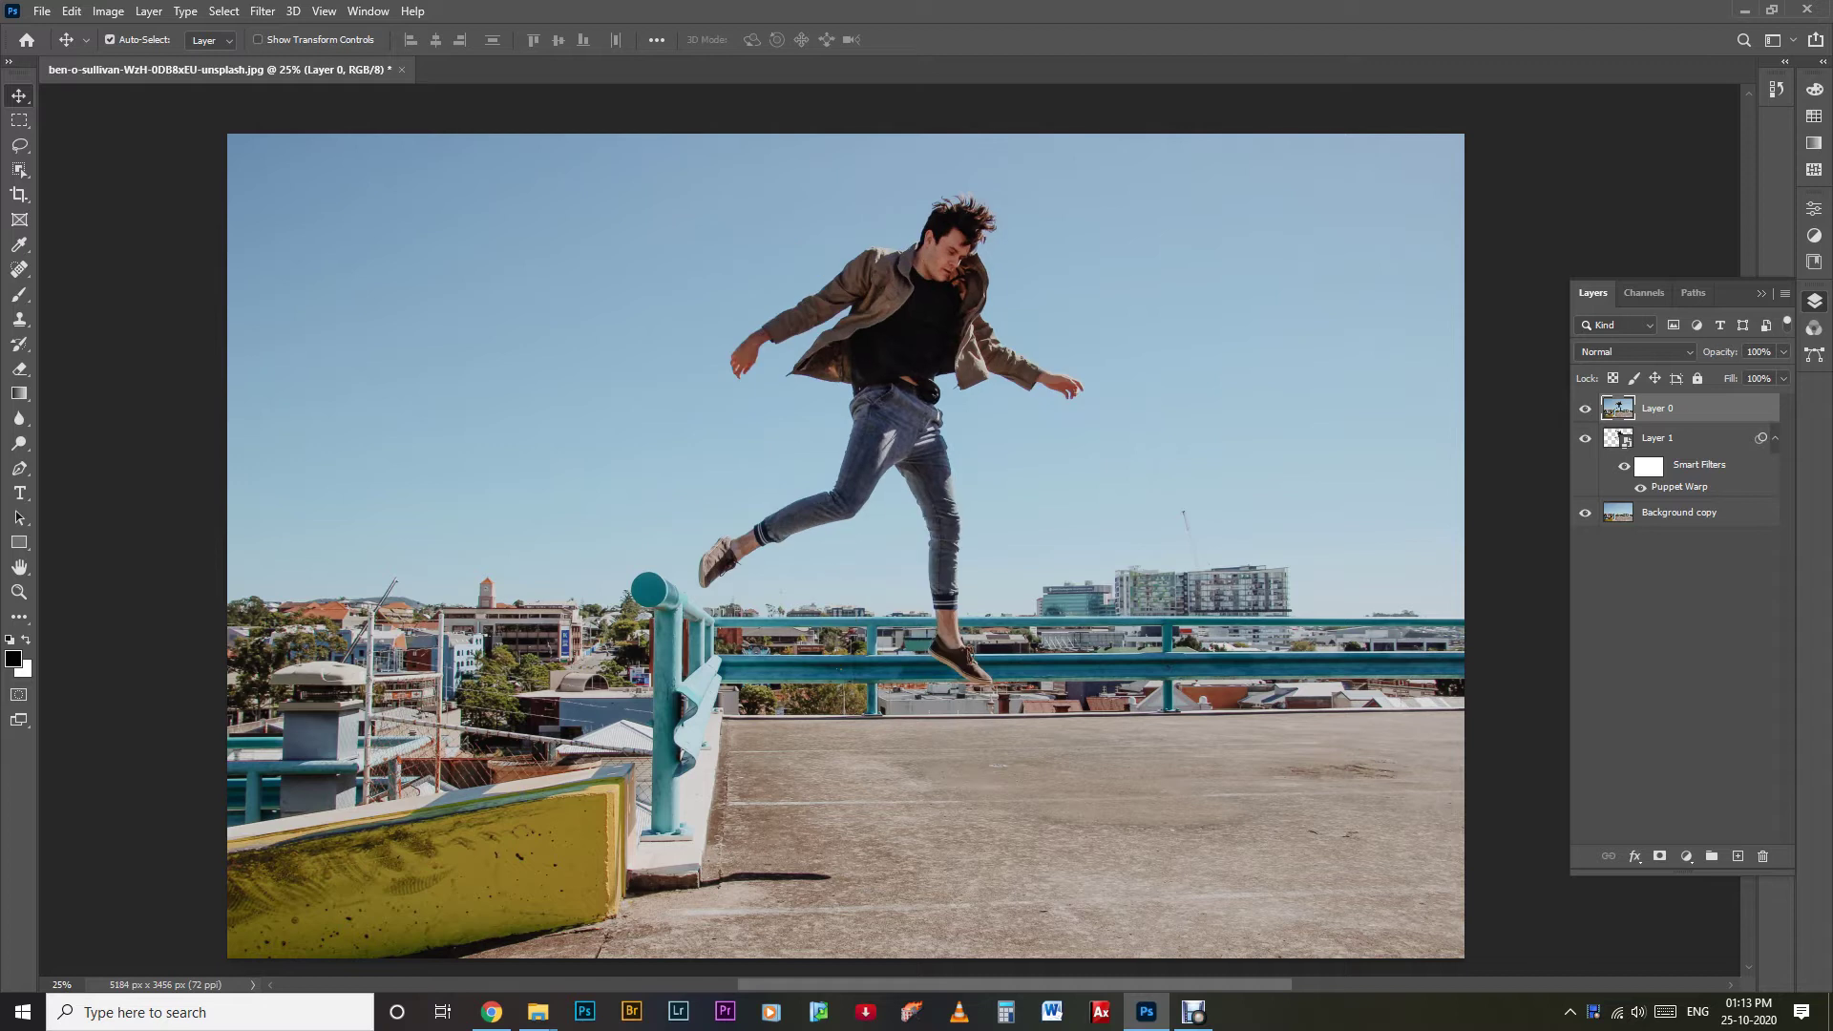
left_click(1585, 407)
left_click(1585, 408)
left_click(1585, 408)
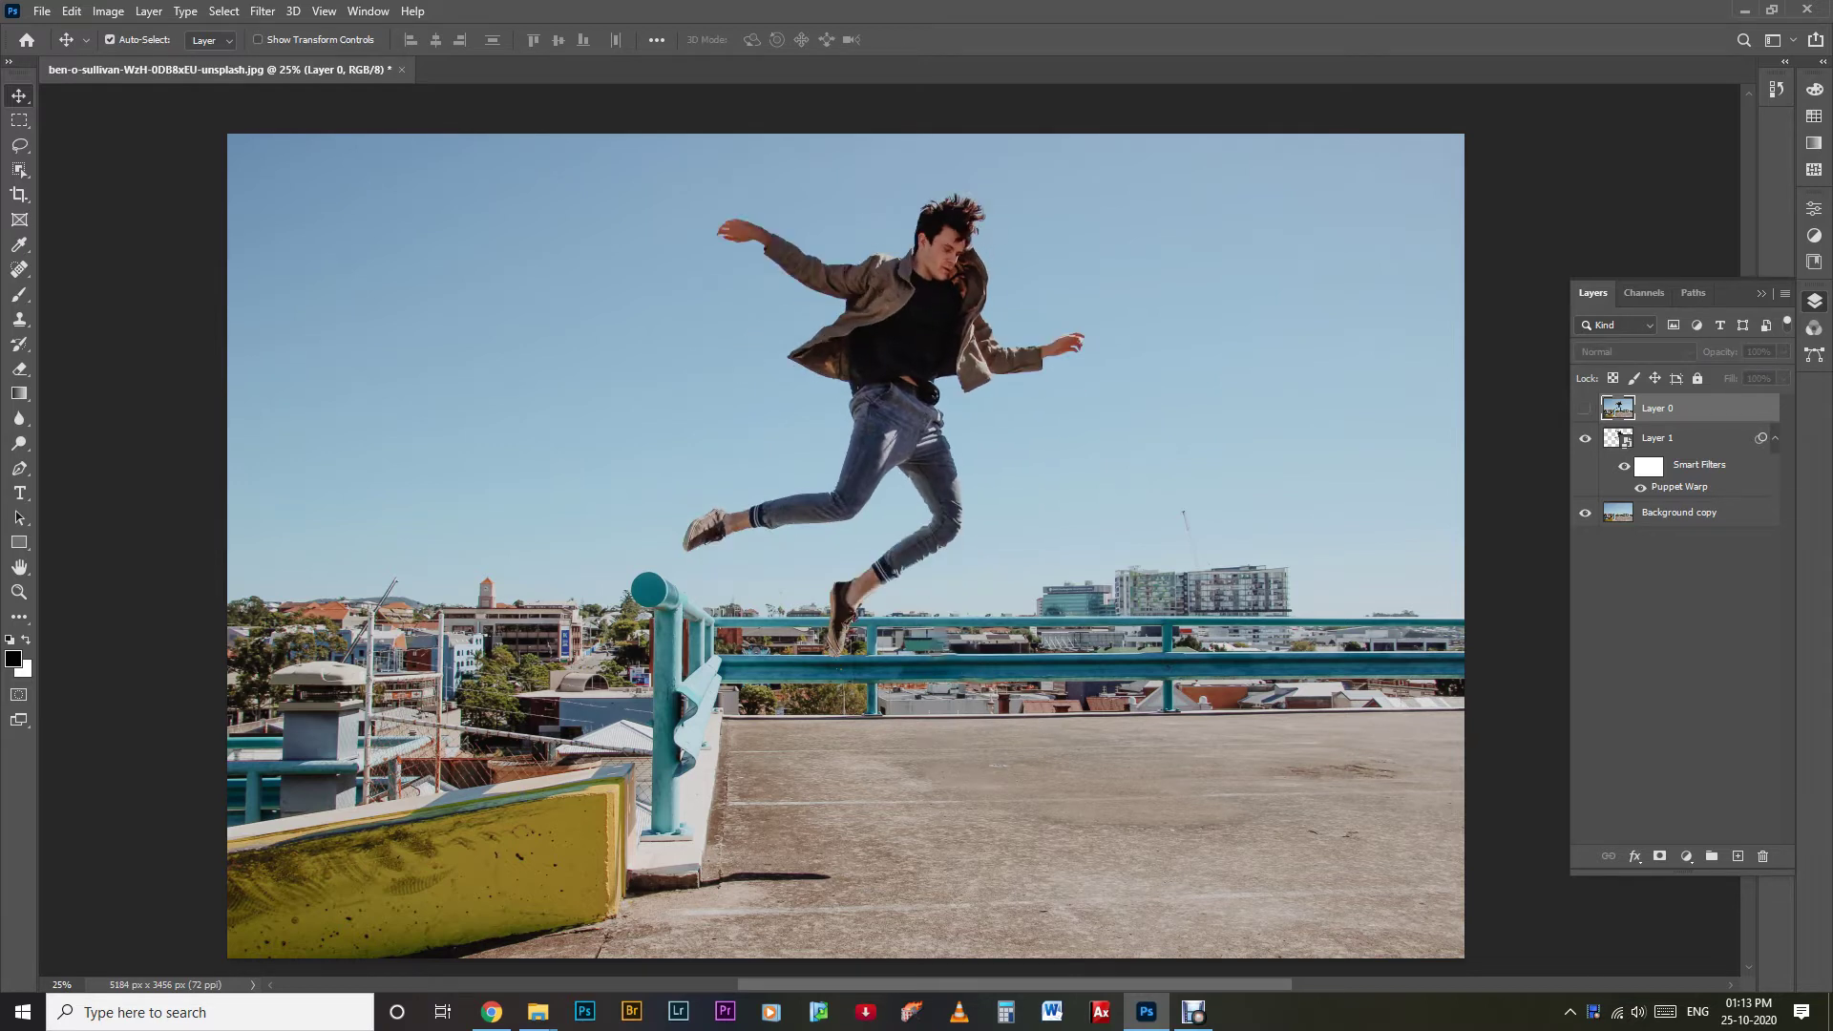
left_click(1585, 407)
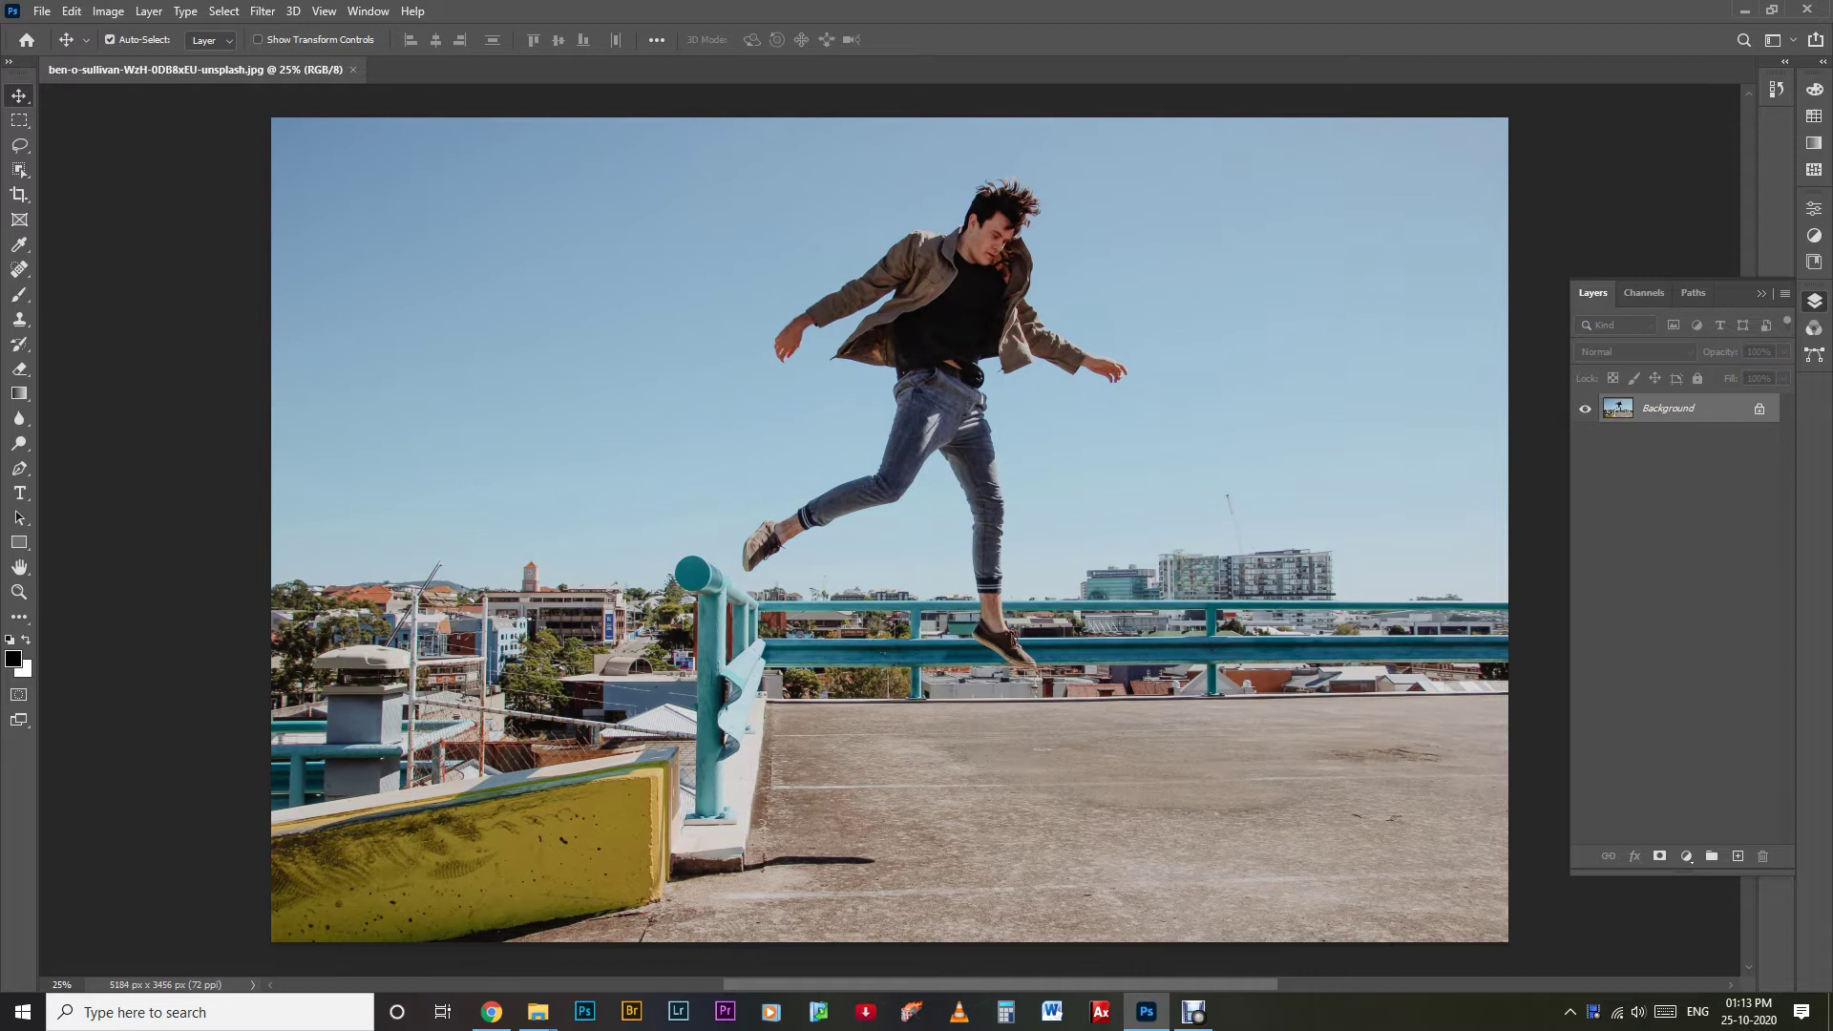
Duplicate the Background layer into a Background copy layer.
right_click(1651, 410)
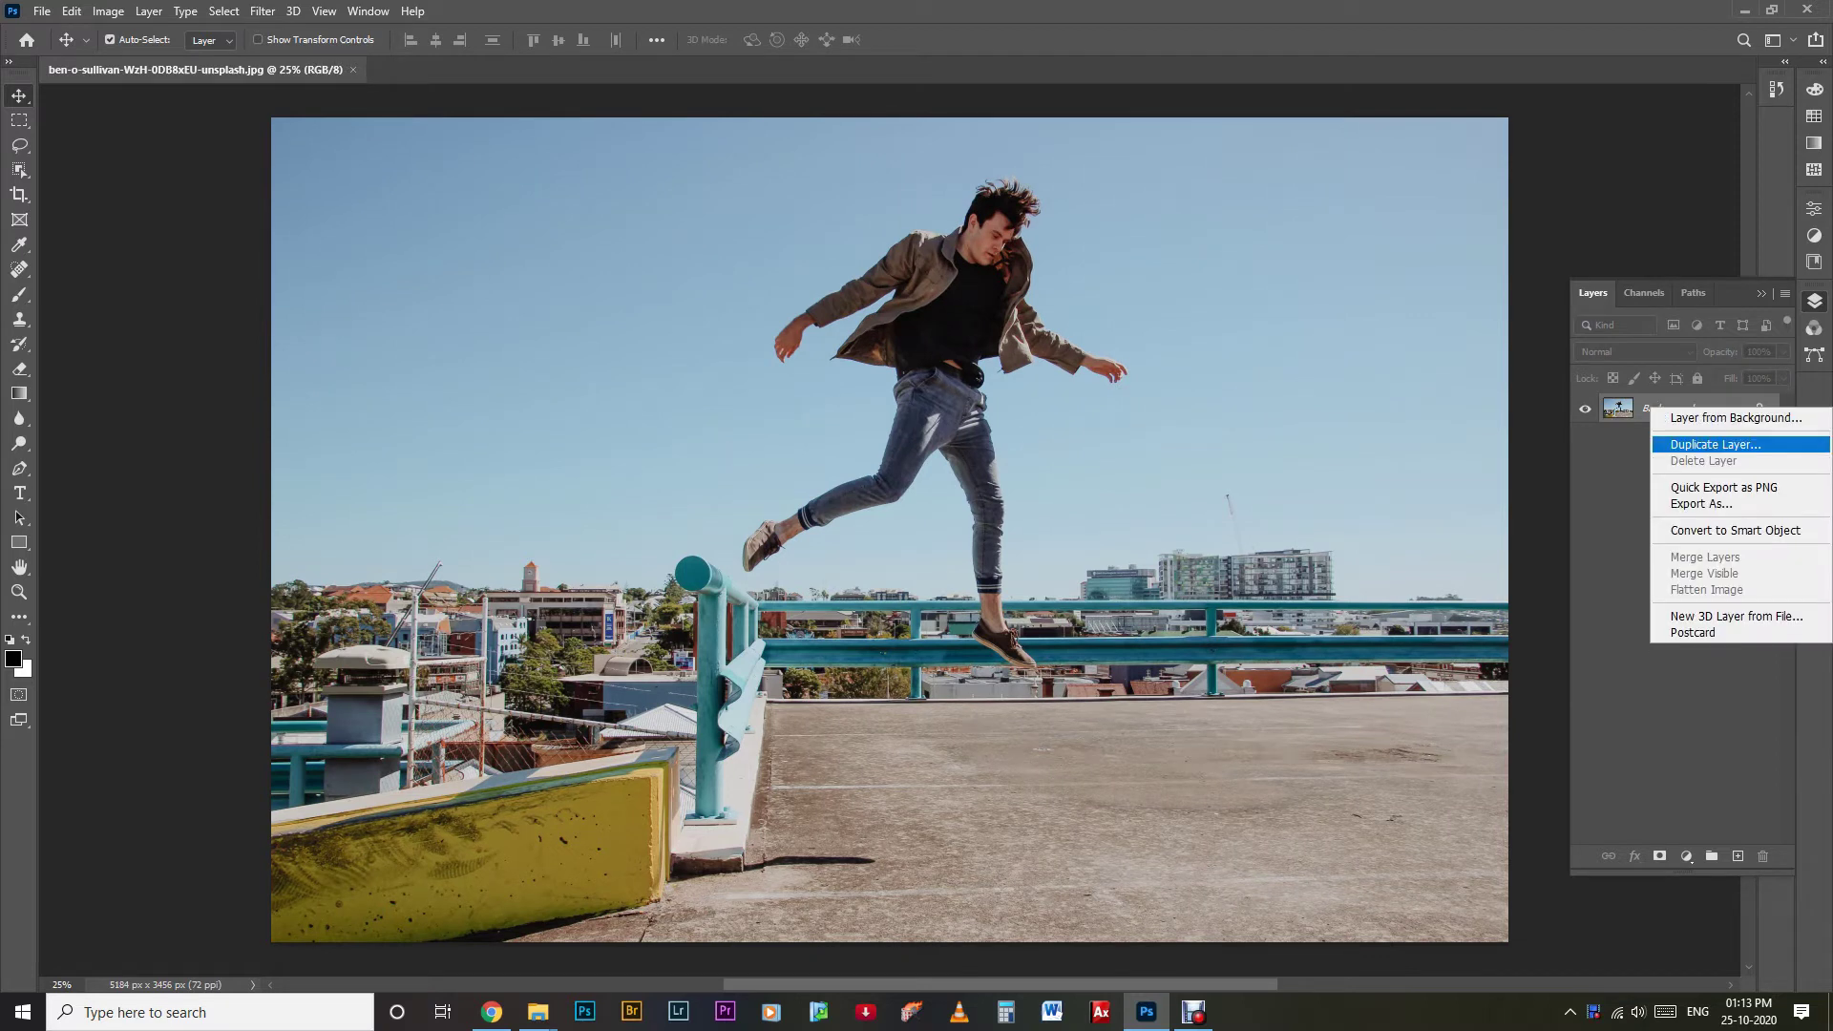
left_click(1680, 444)
key("Return")
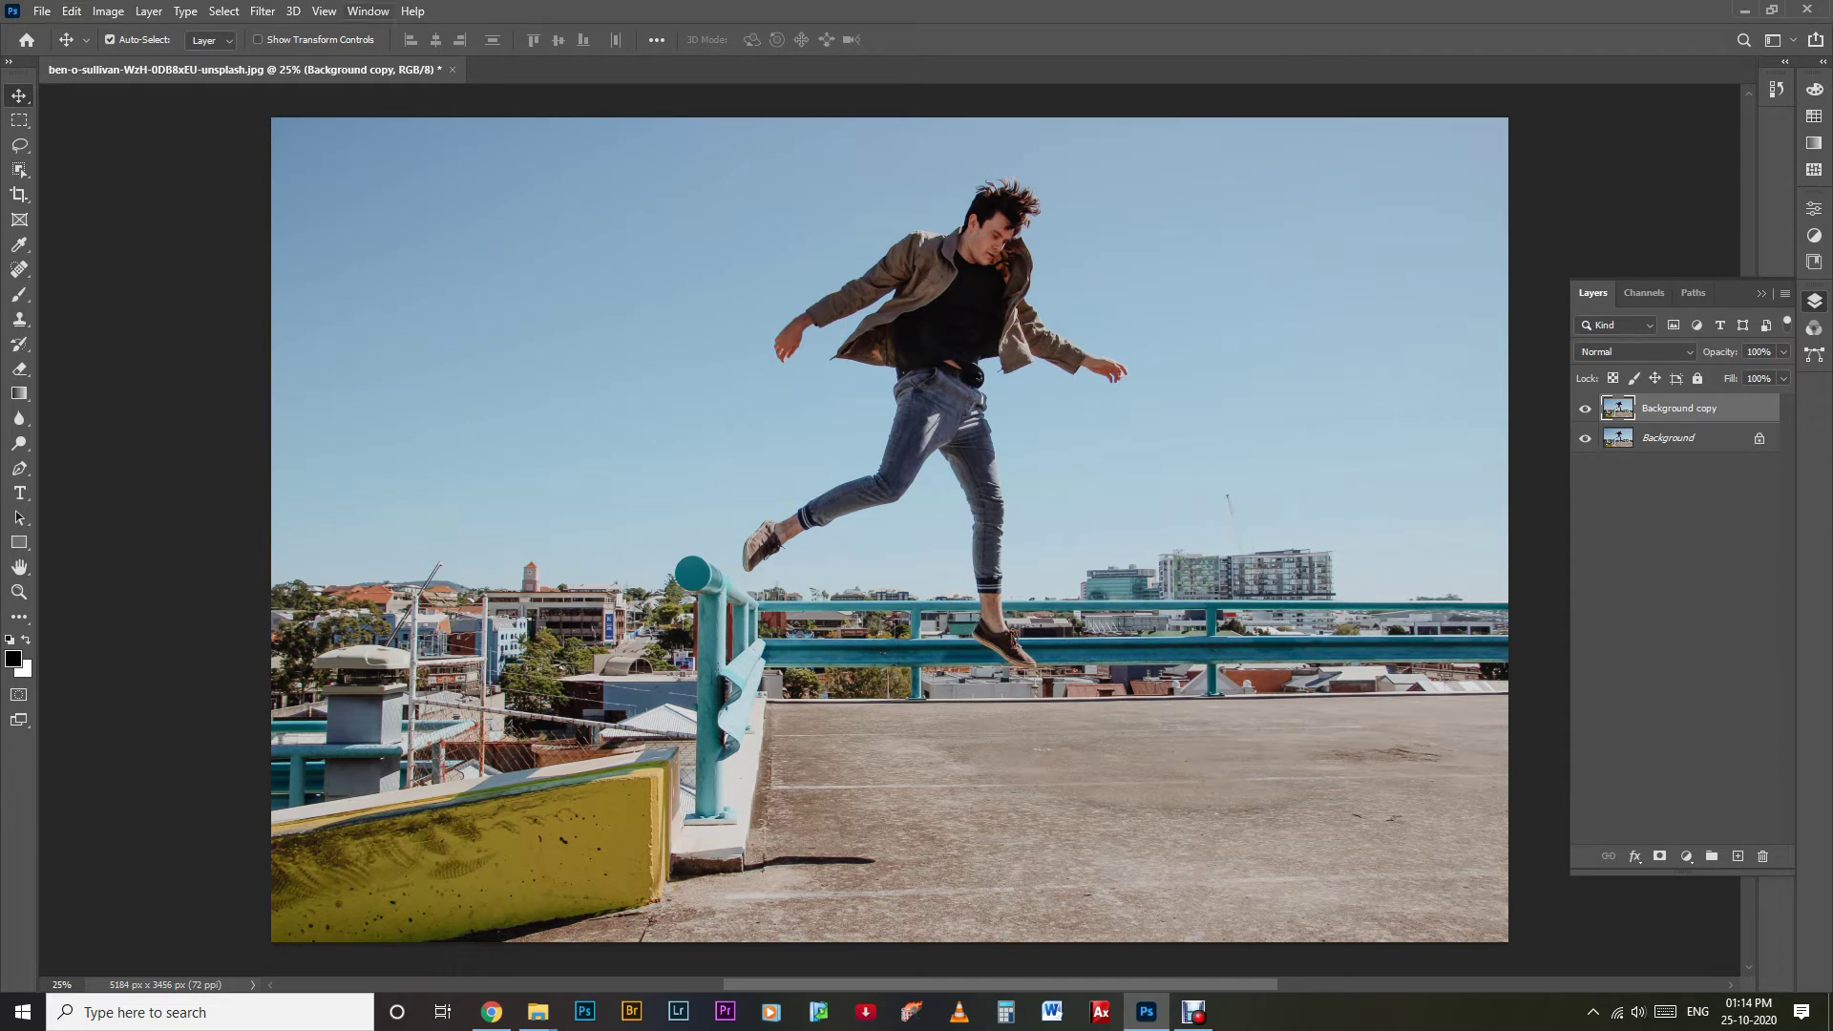
Apply Remove Background from the Properties panel to mask the copy down to the jumping man.
left_click(367, 11)
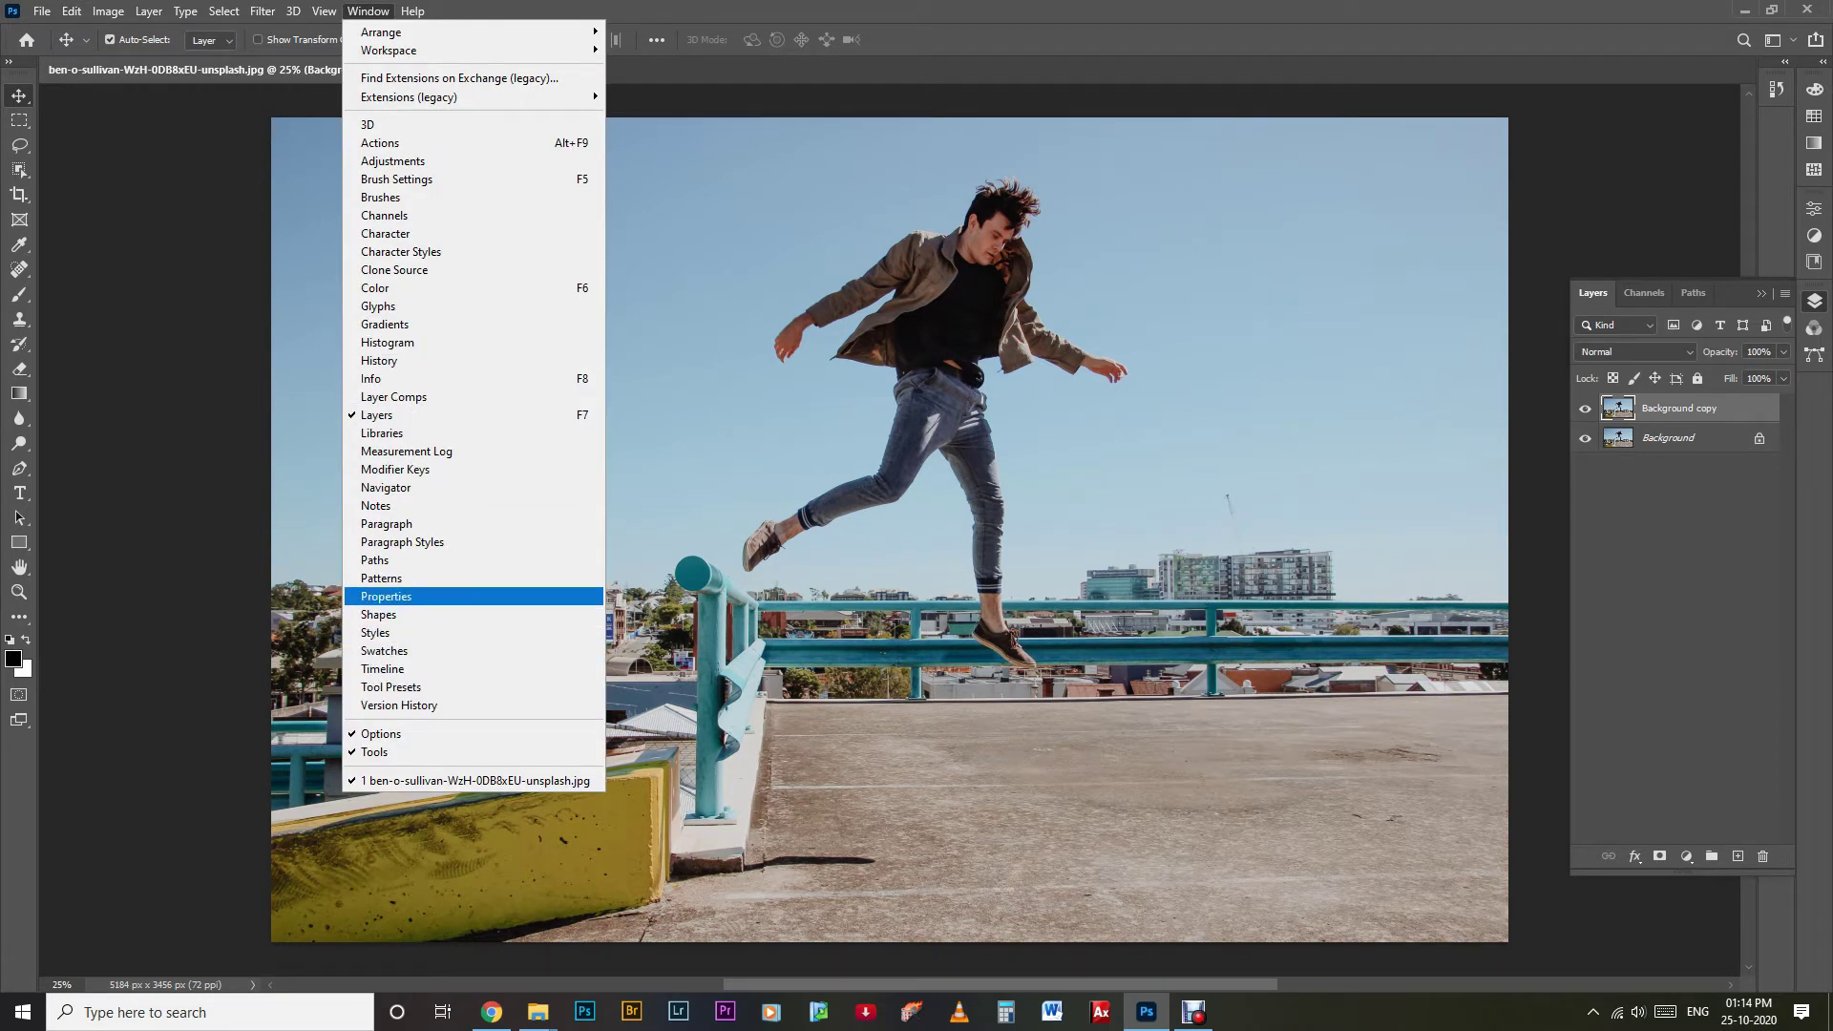
left_click(386, 596)
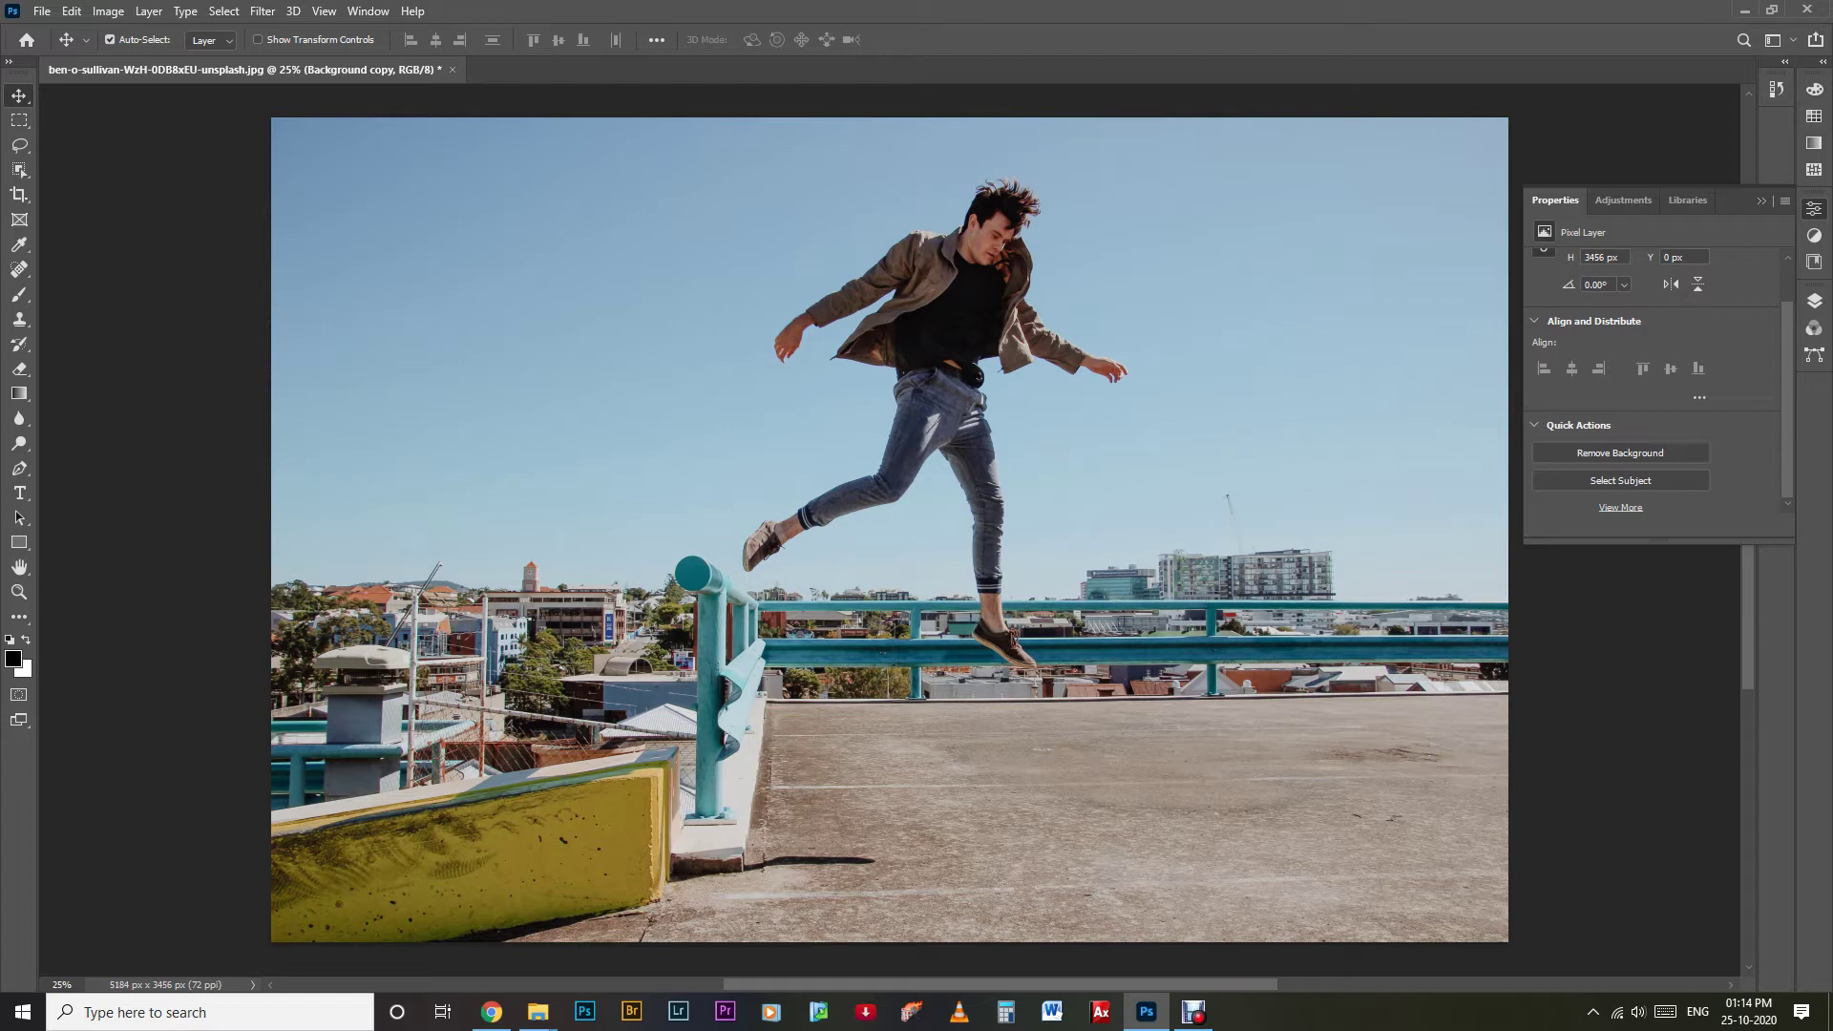
left_click(1620, 453)
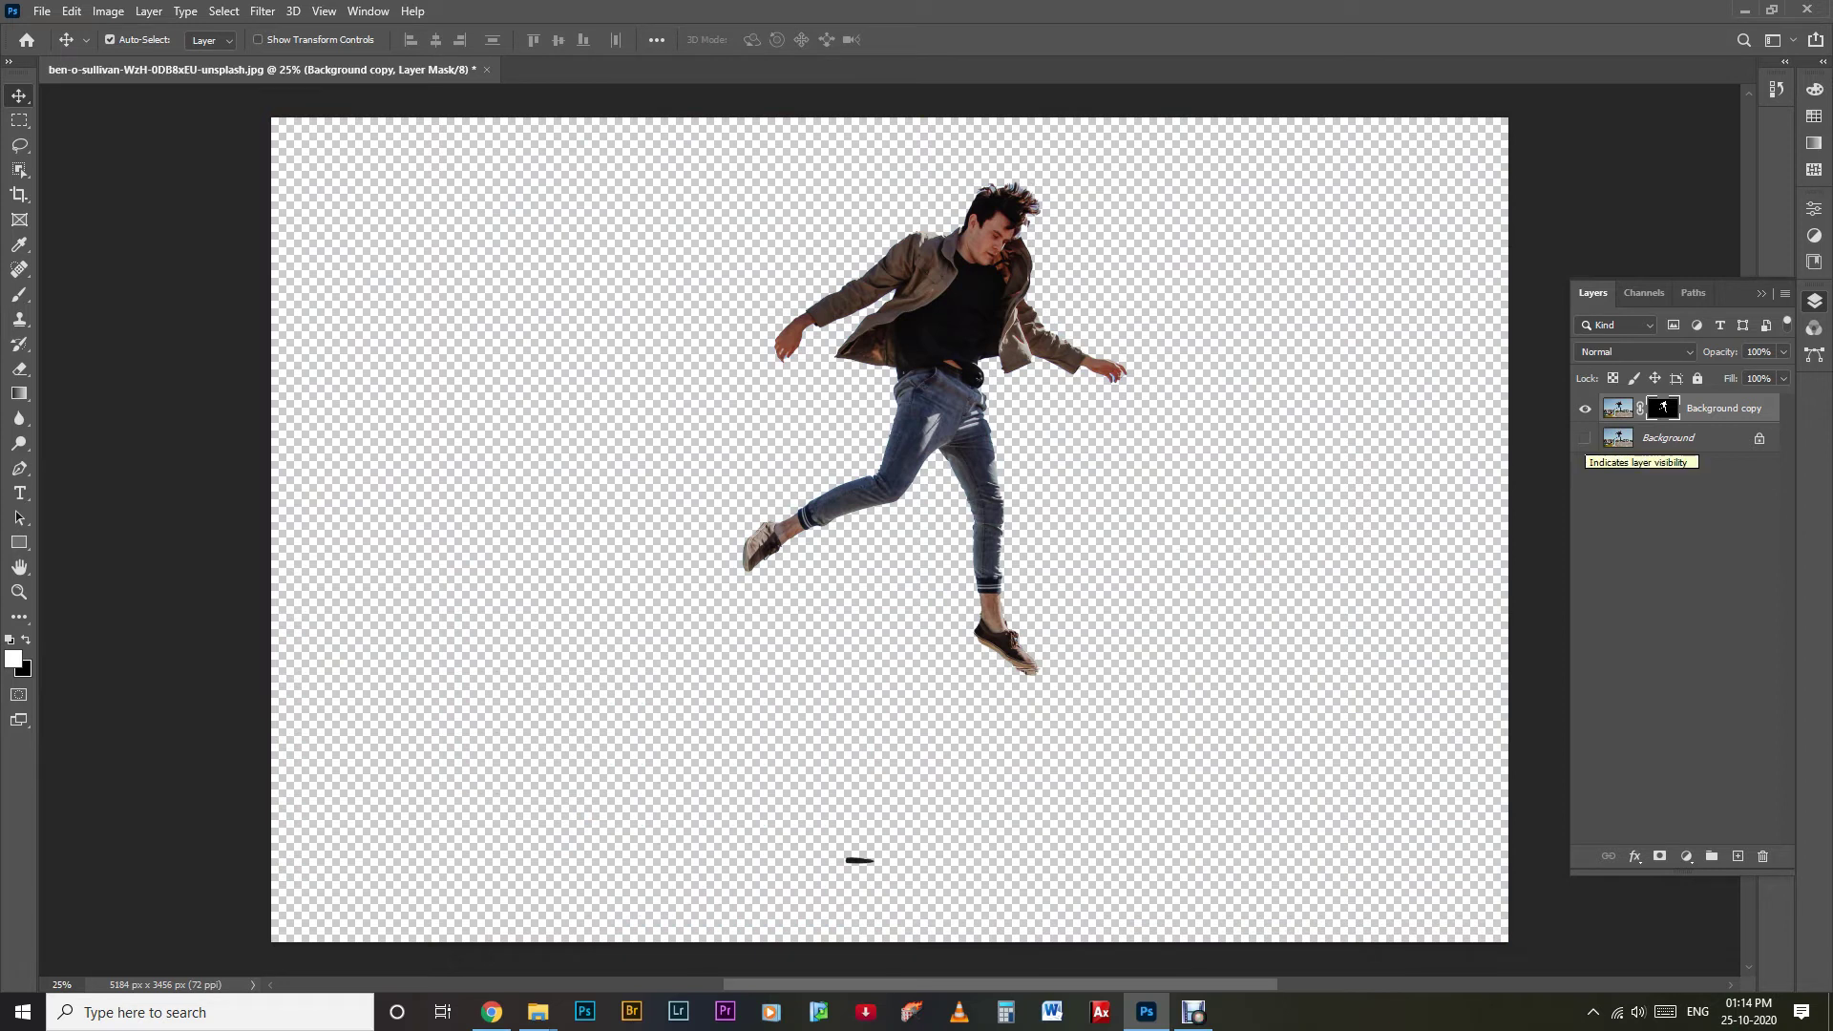
left_click(1584, 437)
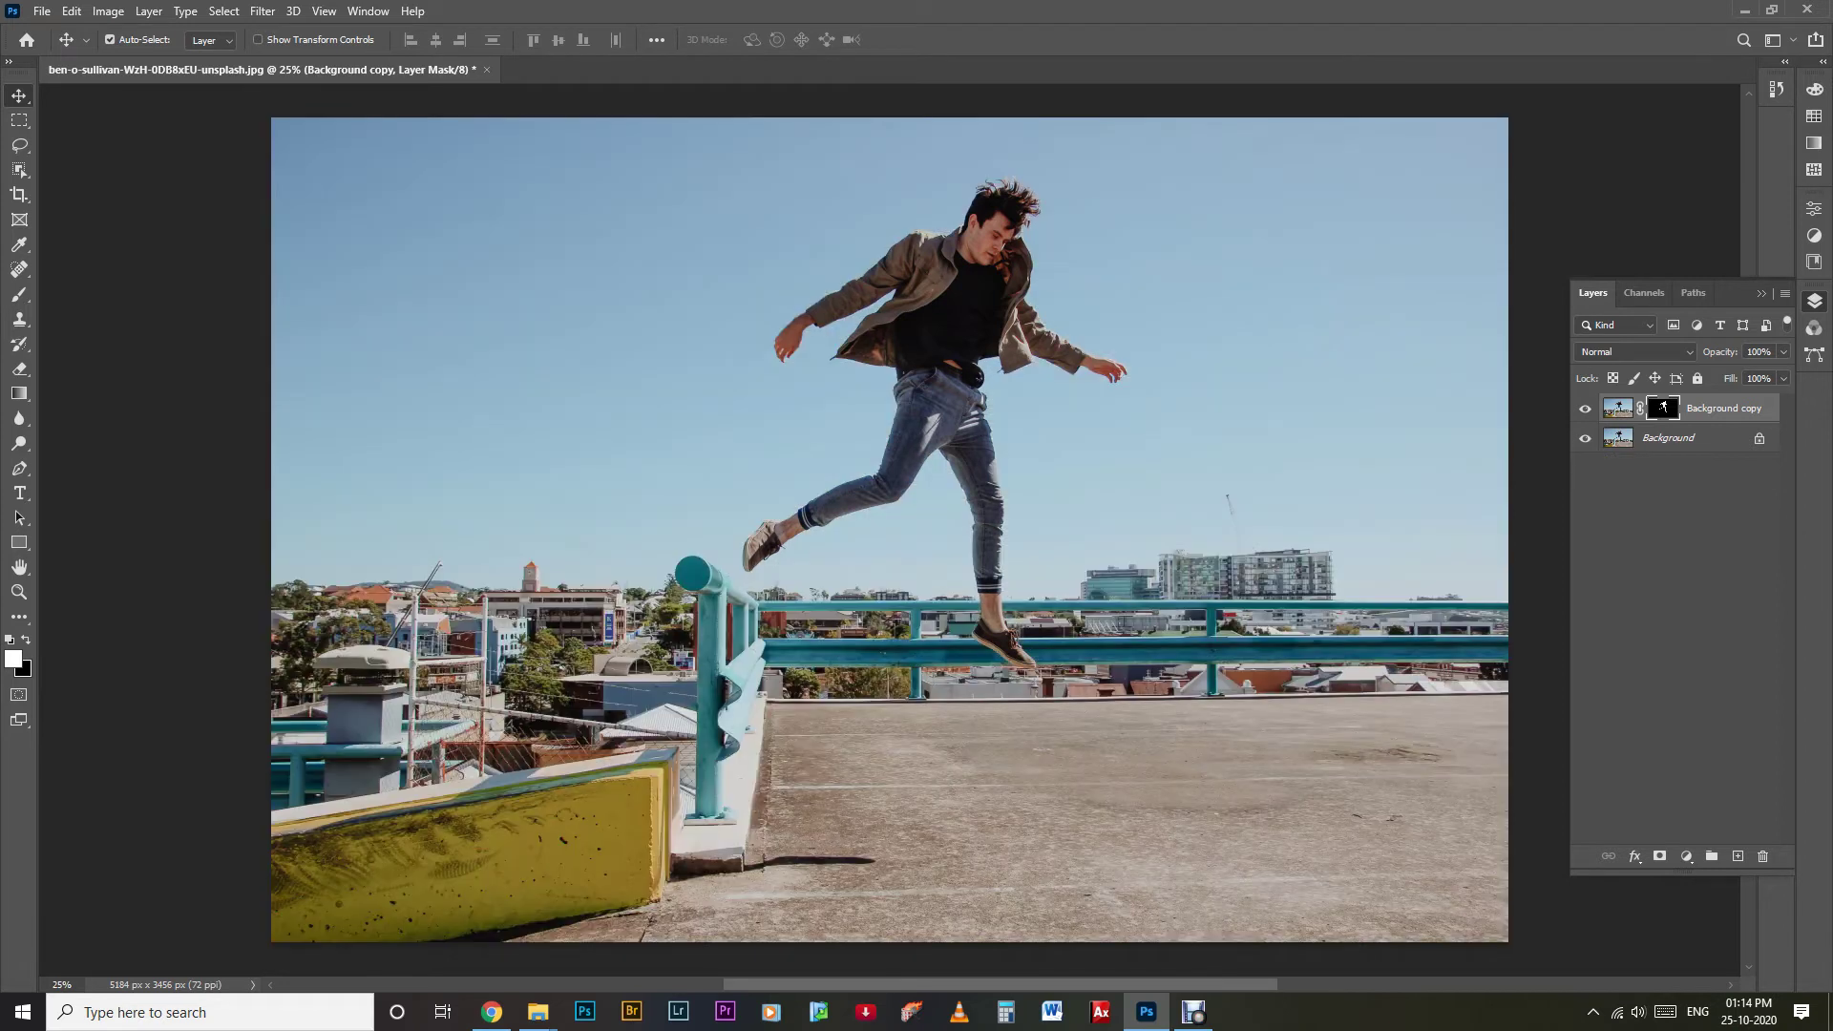
Duplicate the original Background into Background copy 2 and hide the masked Background copy.
left_click(1585, 437)
key("m")
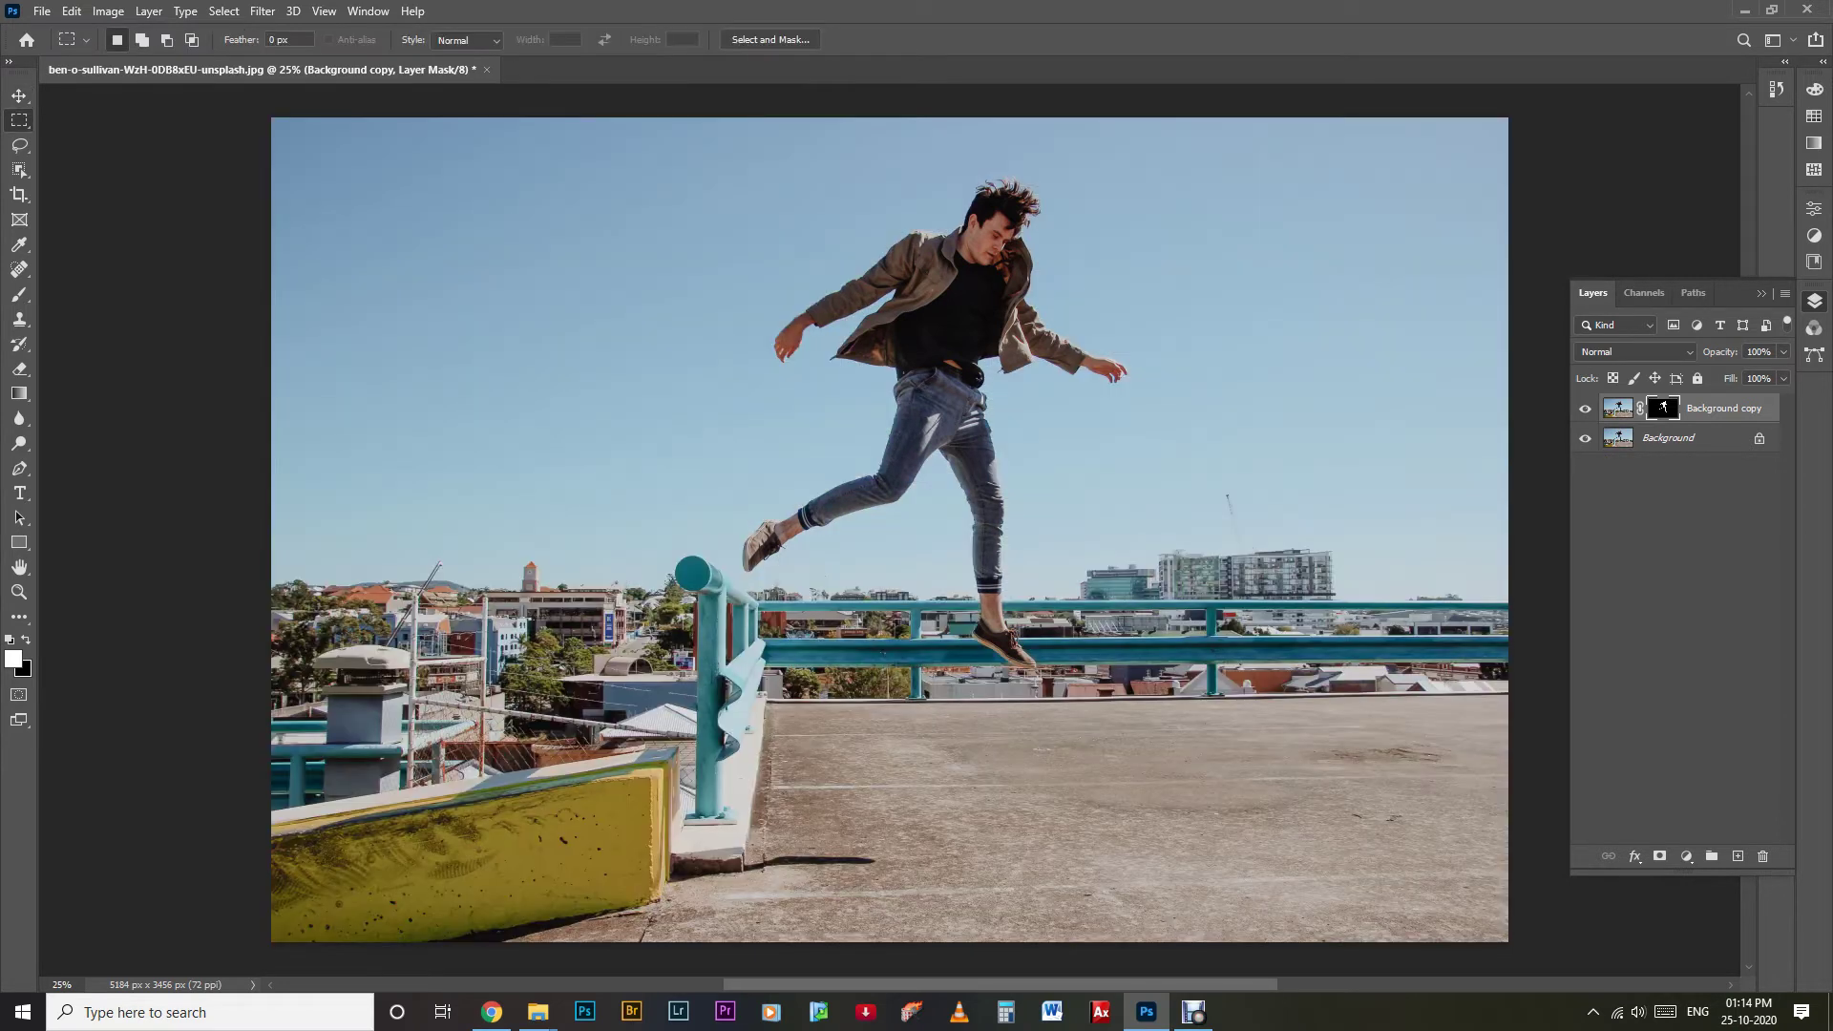
left_click(1680, 437)
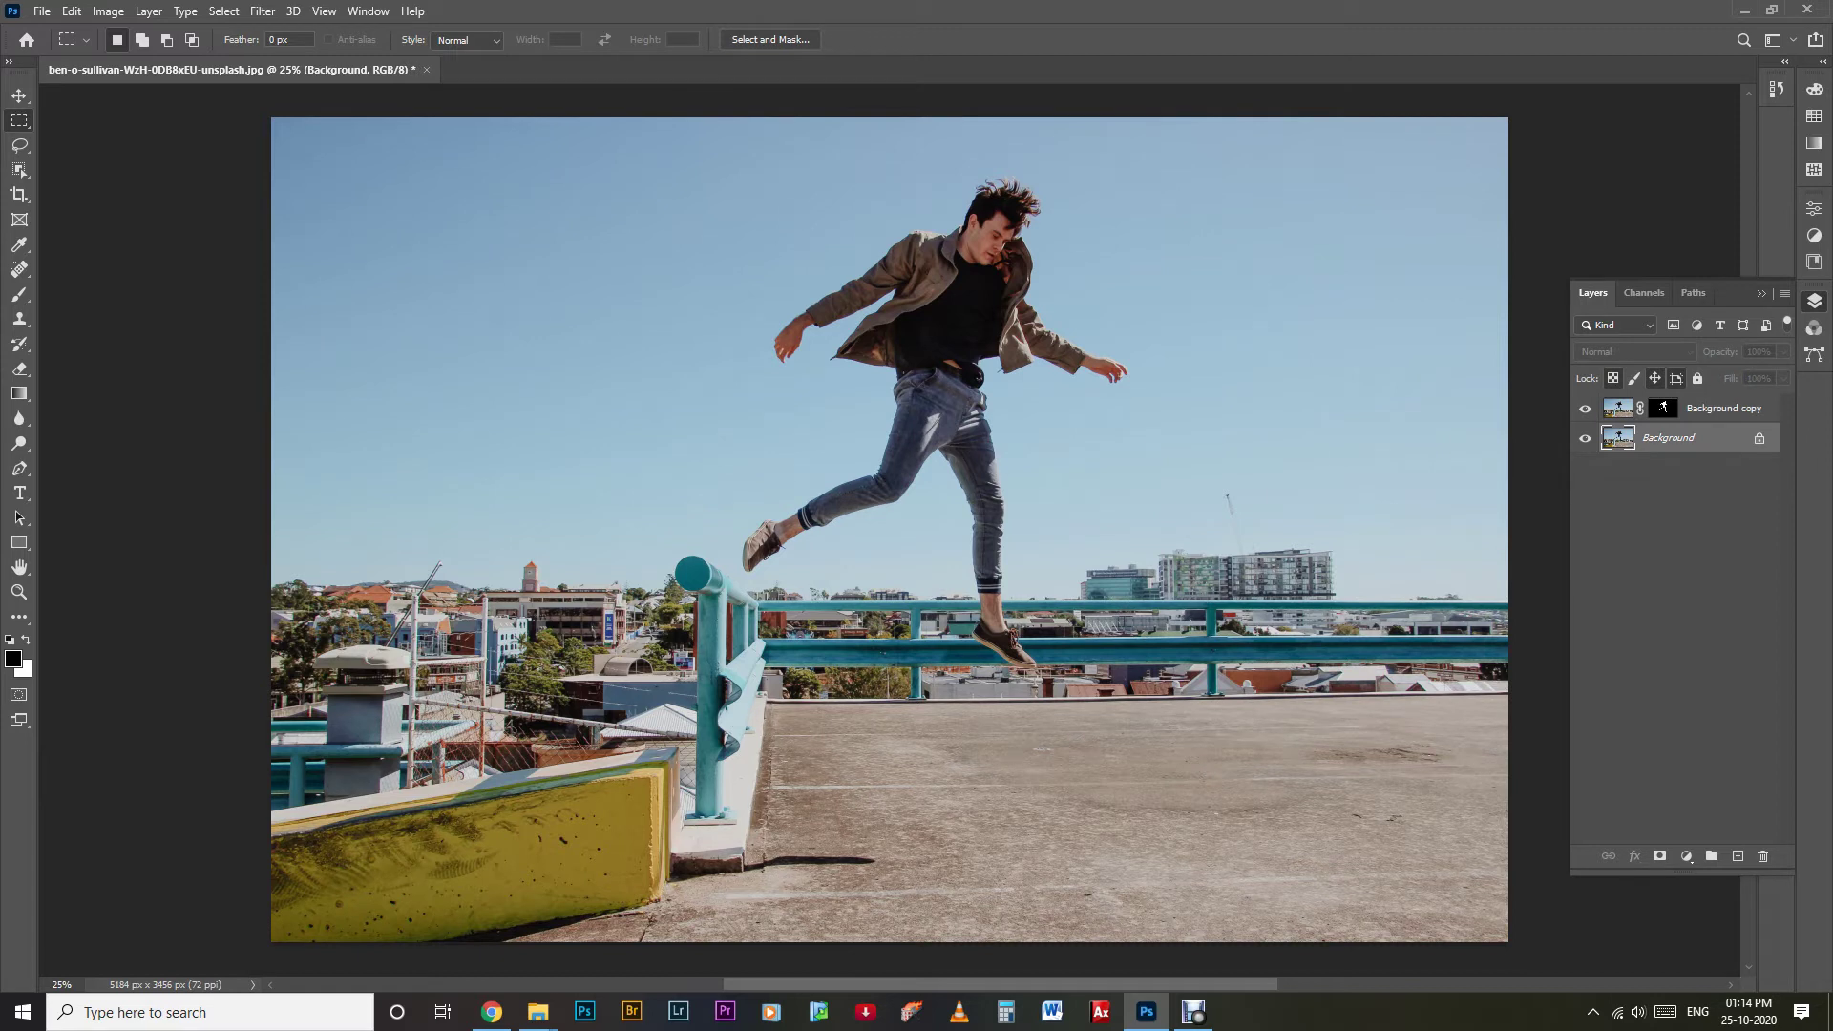
key("ctrl+j")
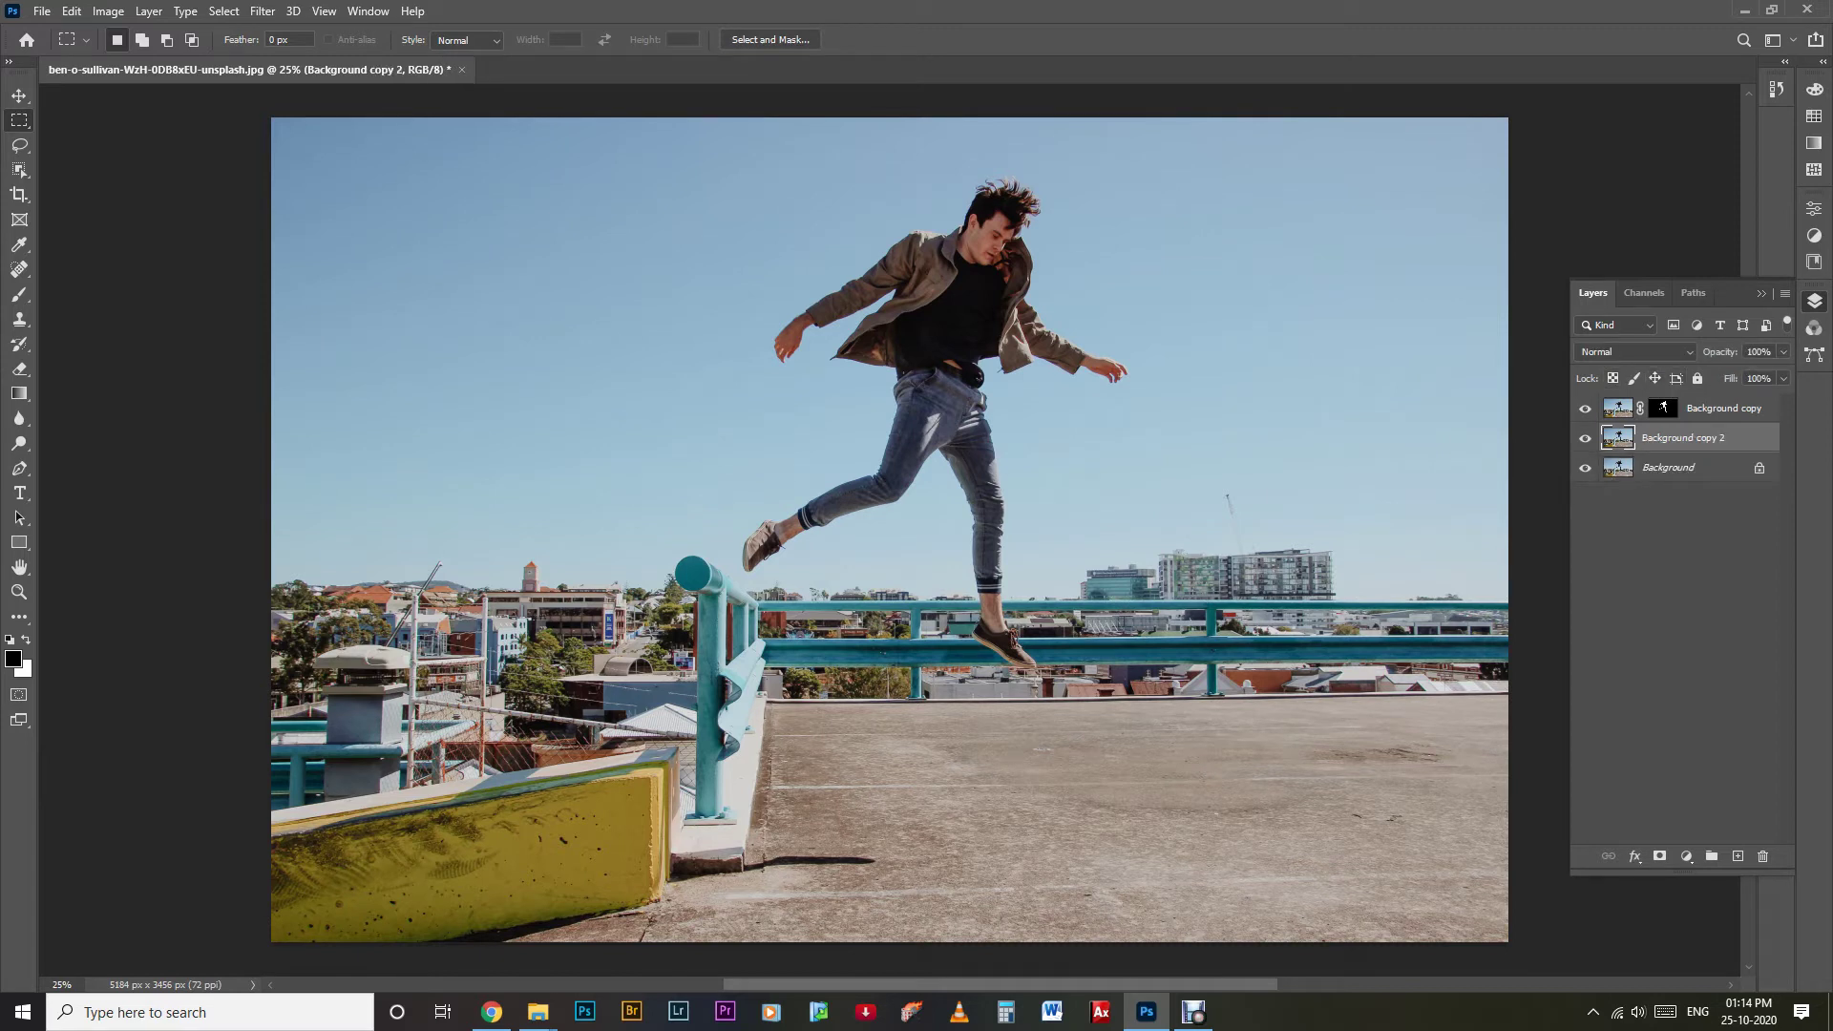
left_click(1585, 408)
Load the man's mask as a selection, expand it by 10 pixels, and zoom in.
left_click(1663, 407, "ctrl")
left_click(185, 10)
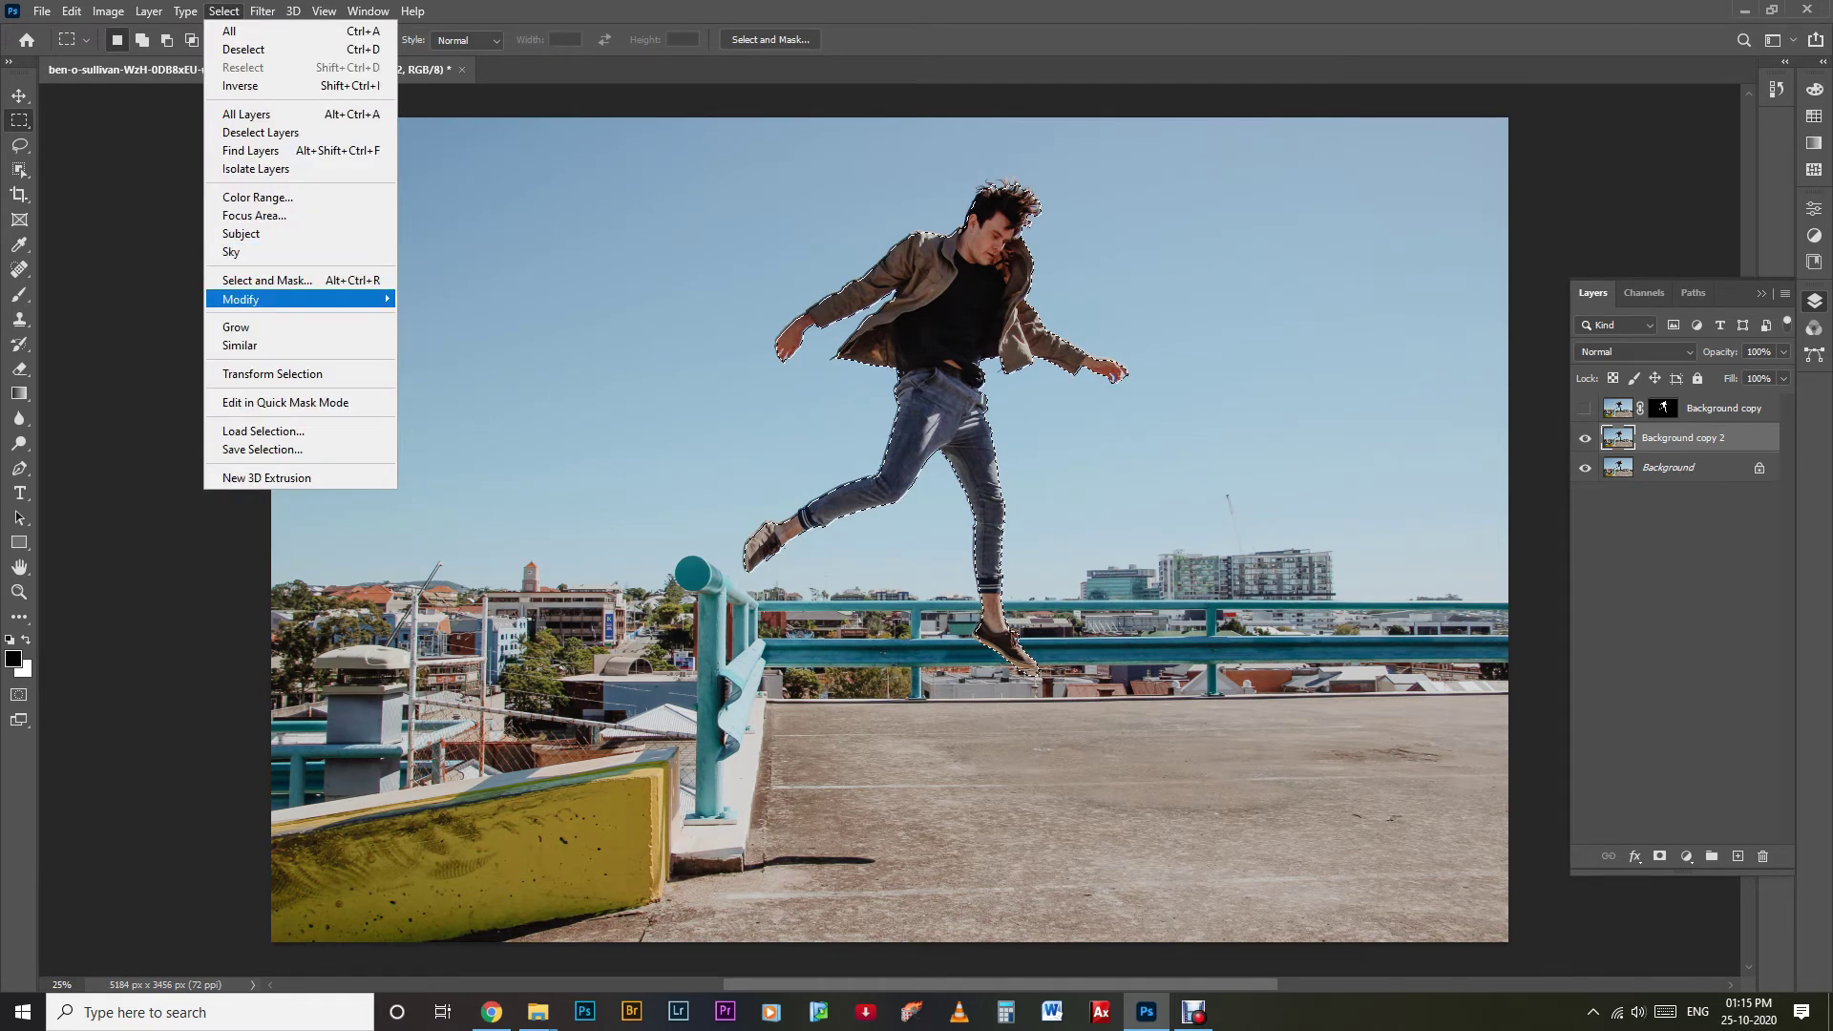
left_click(449, 334)
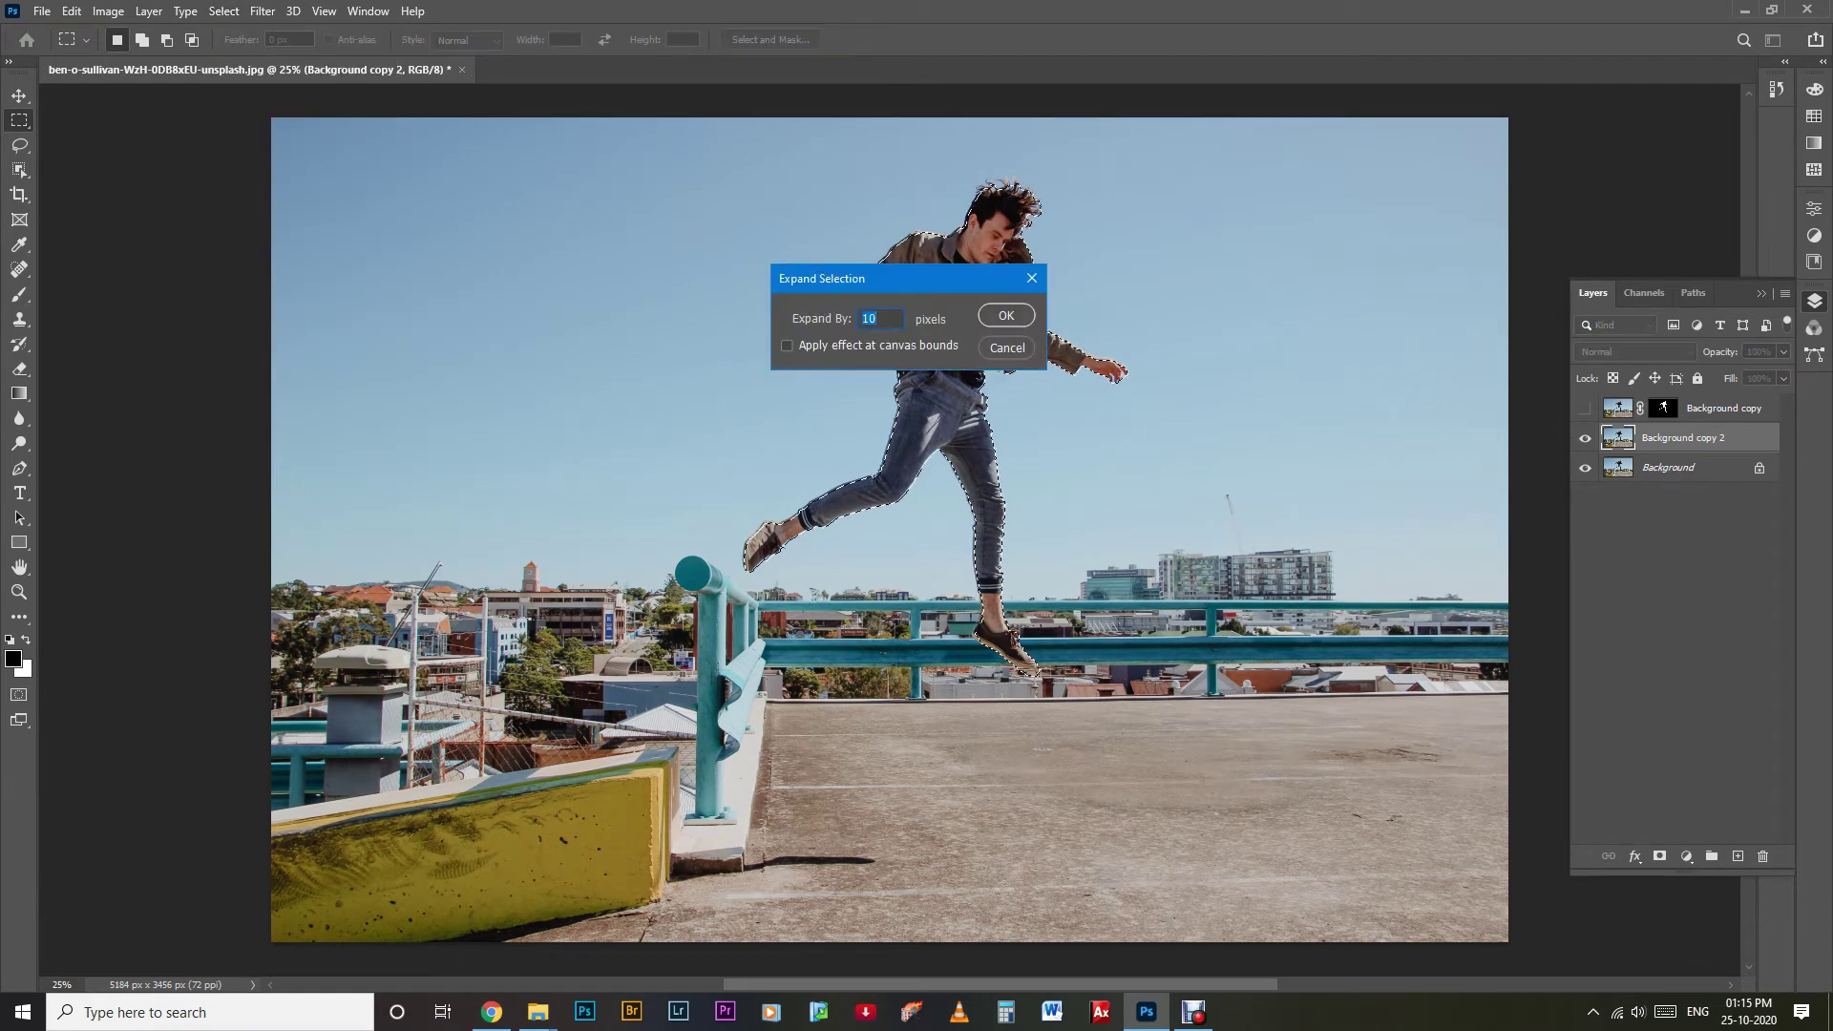
type("10")
key("Return")
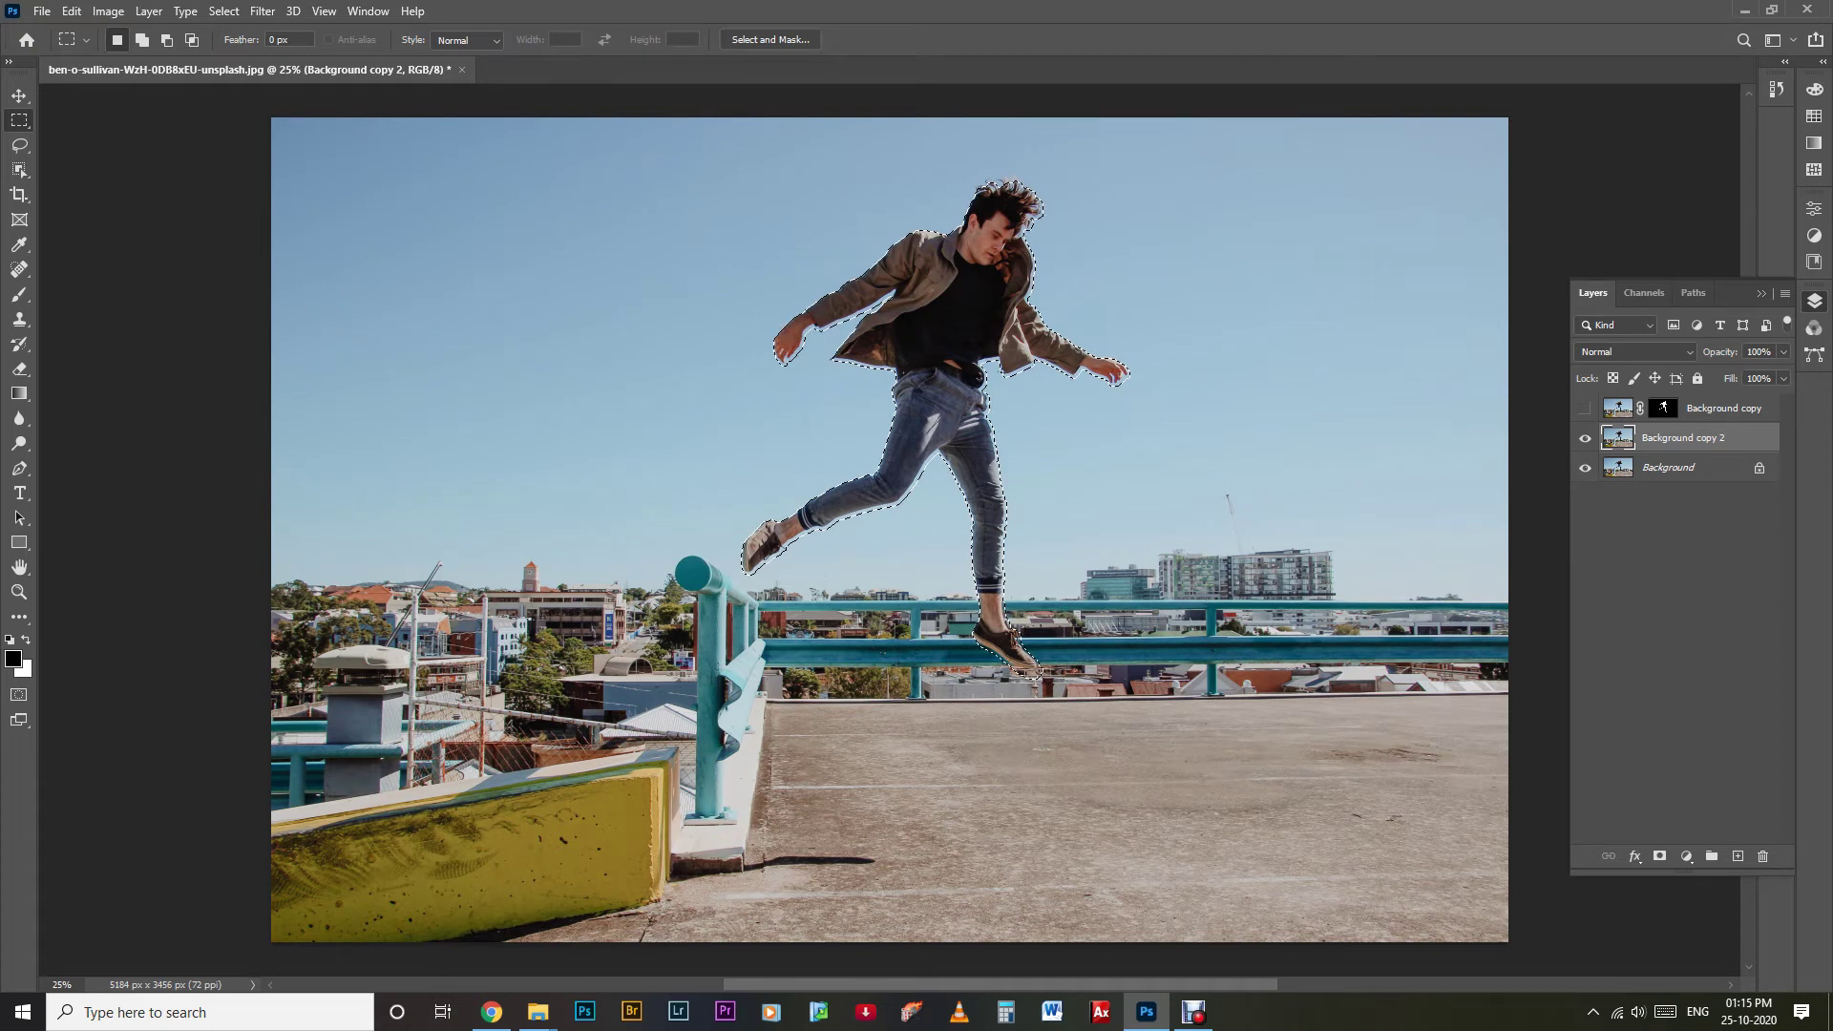
key("ctrl+plus")
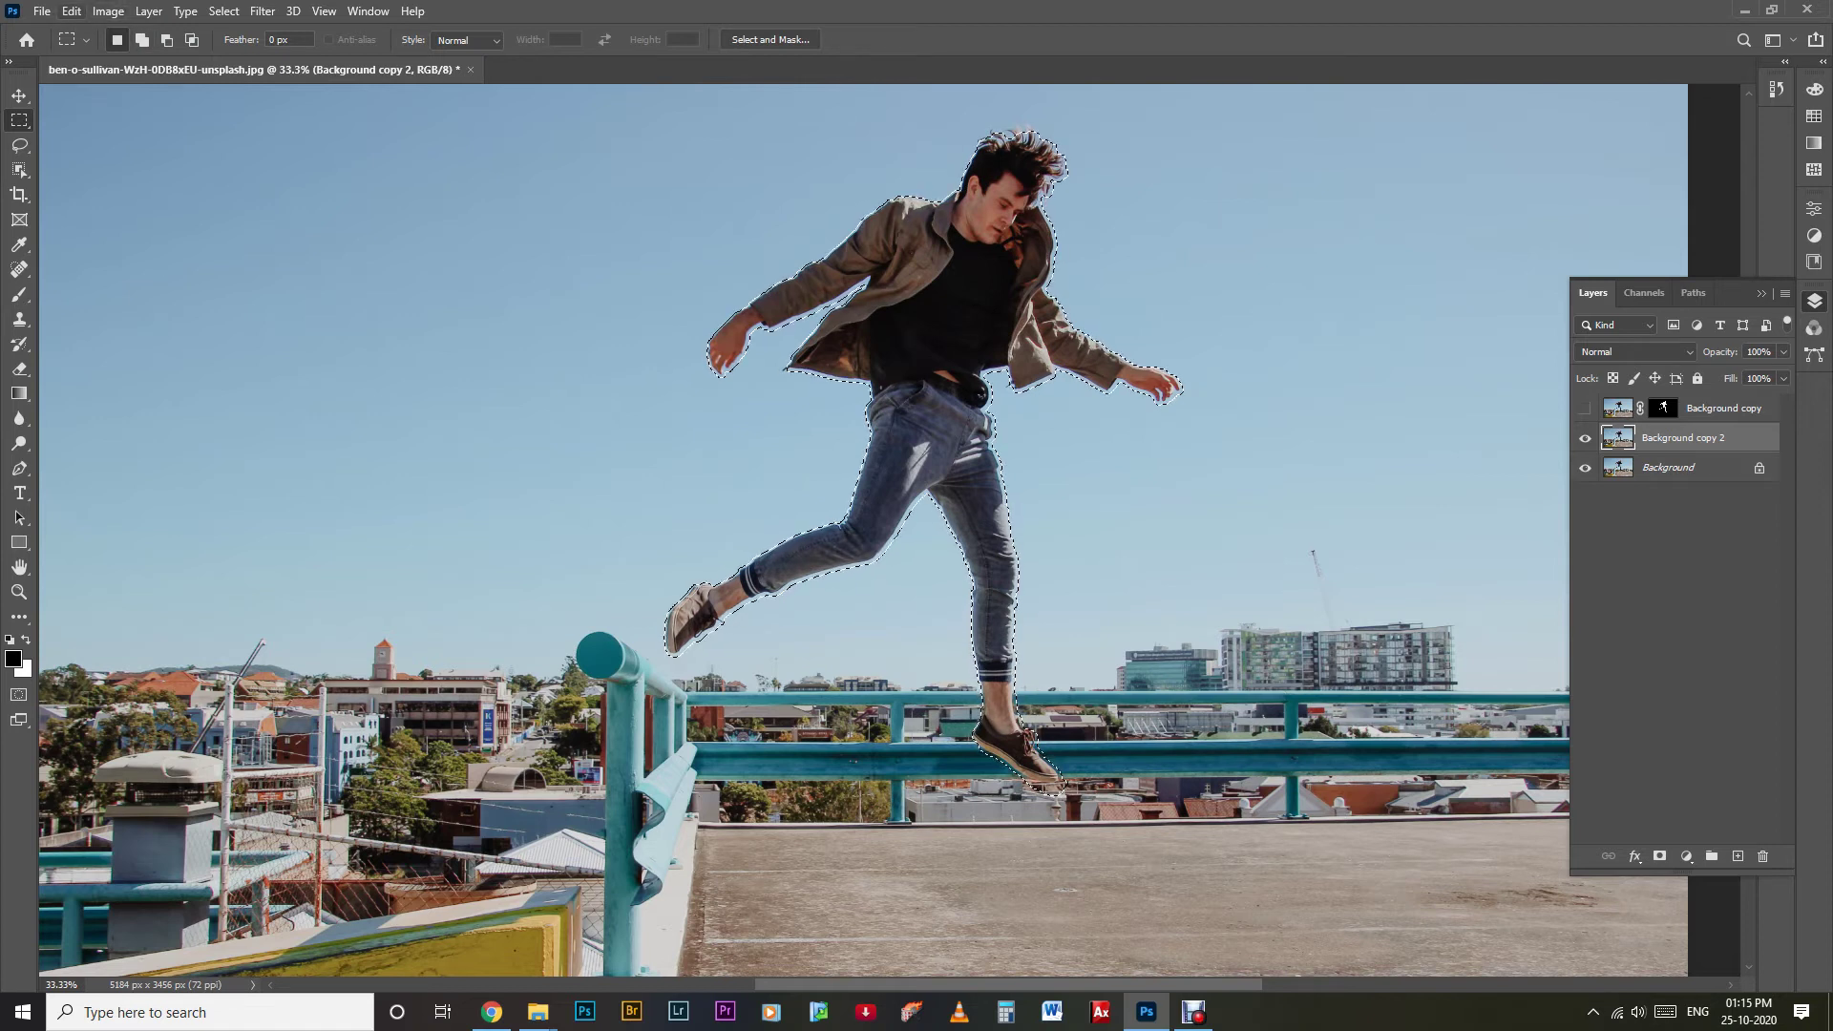
Content-Aware Fill the selection onto a new Background copy 3 layer, deselect, and pick the Spot Healing Brush.
left_click(72, 11)
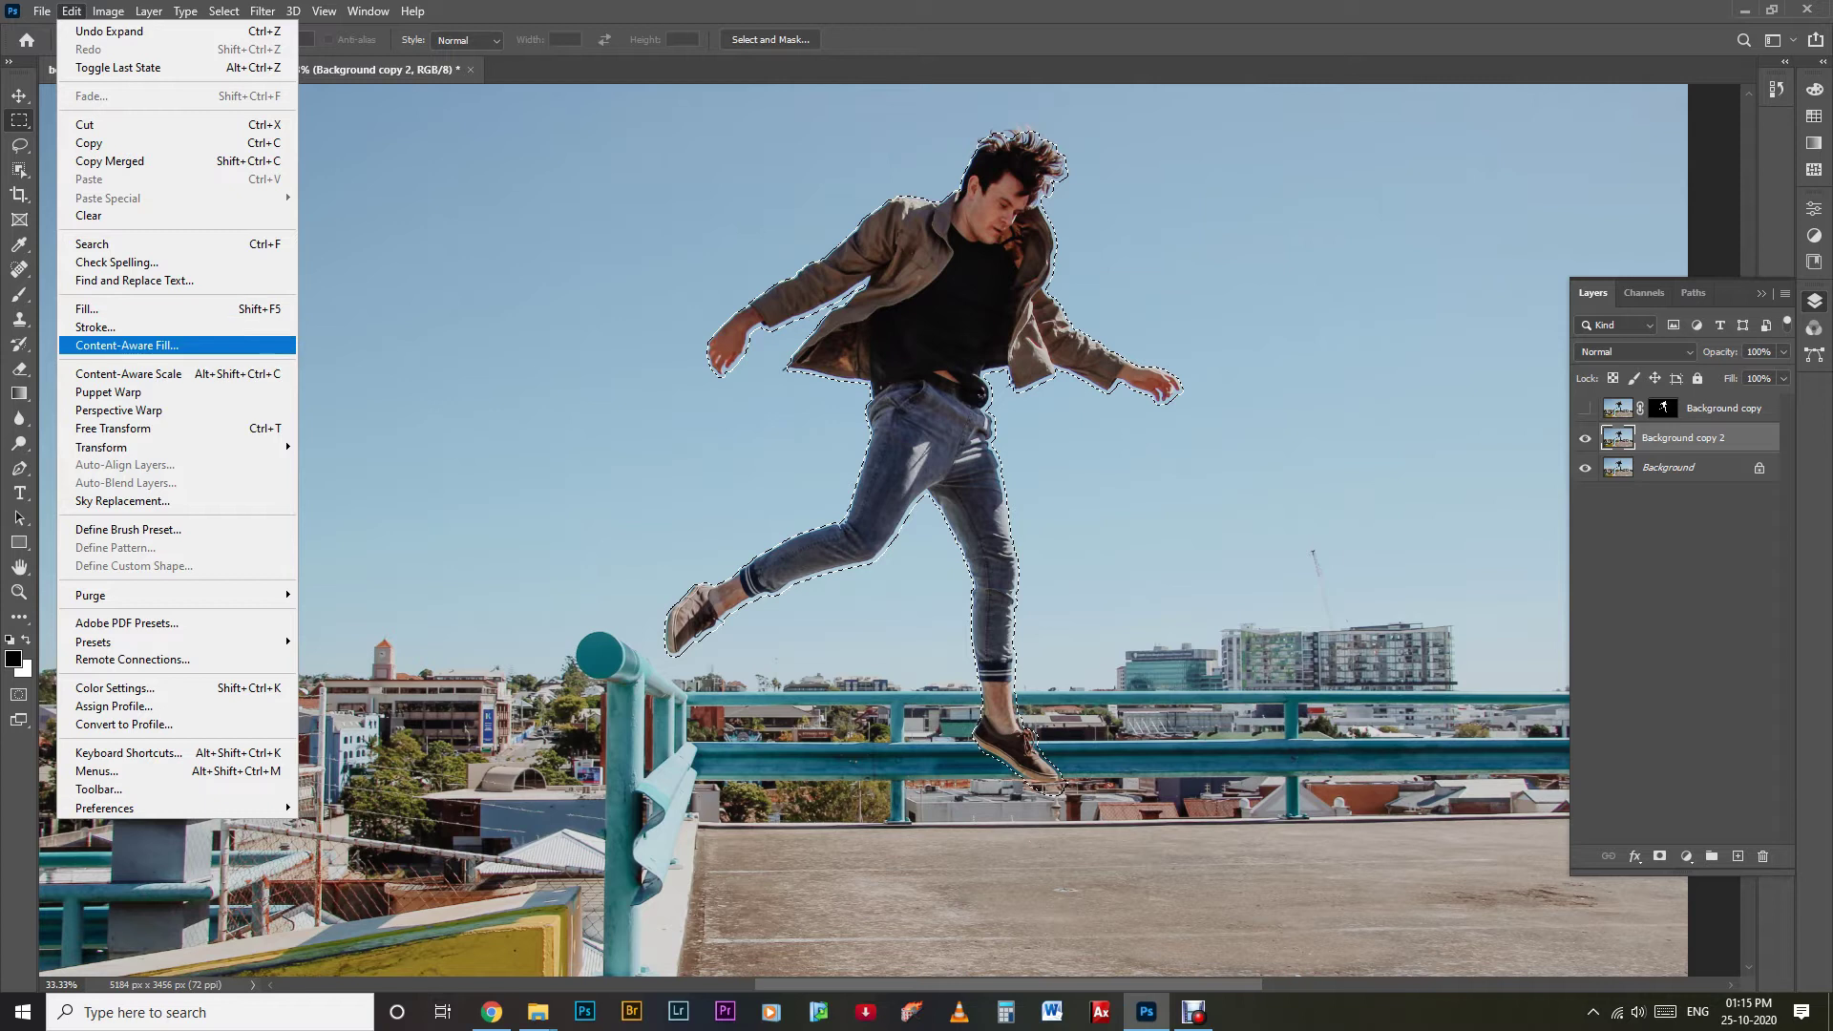
left_click(124, 344)
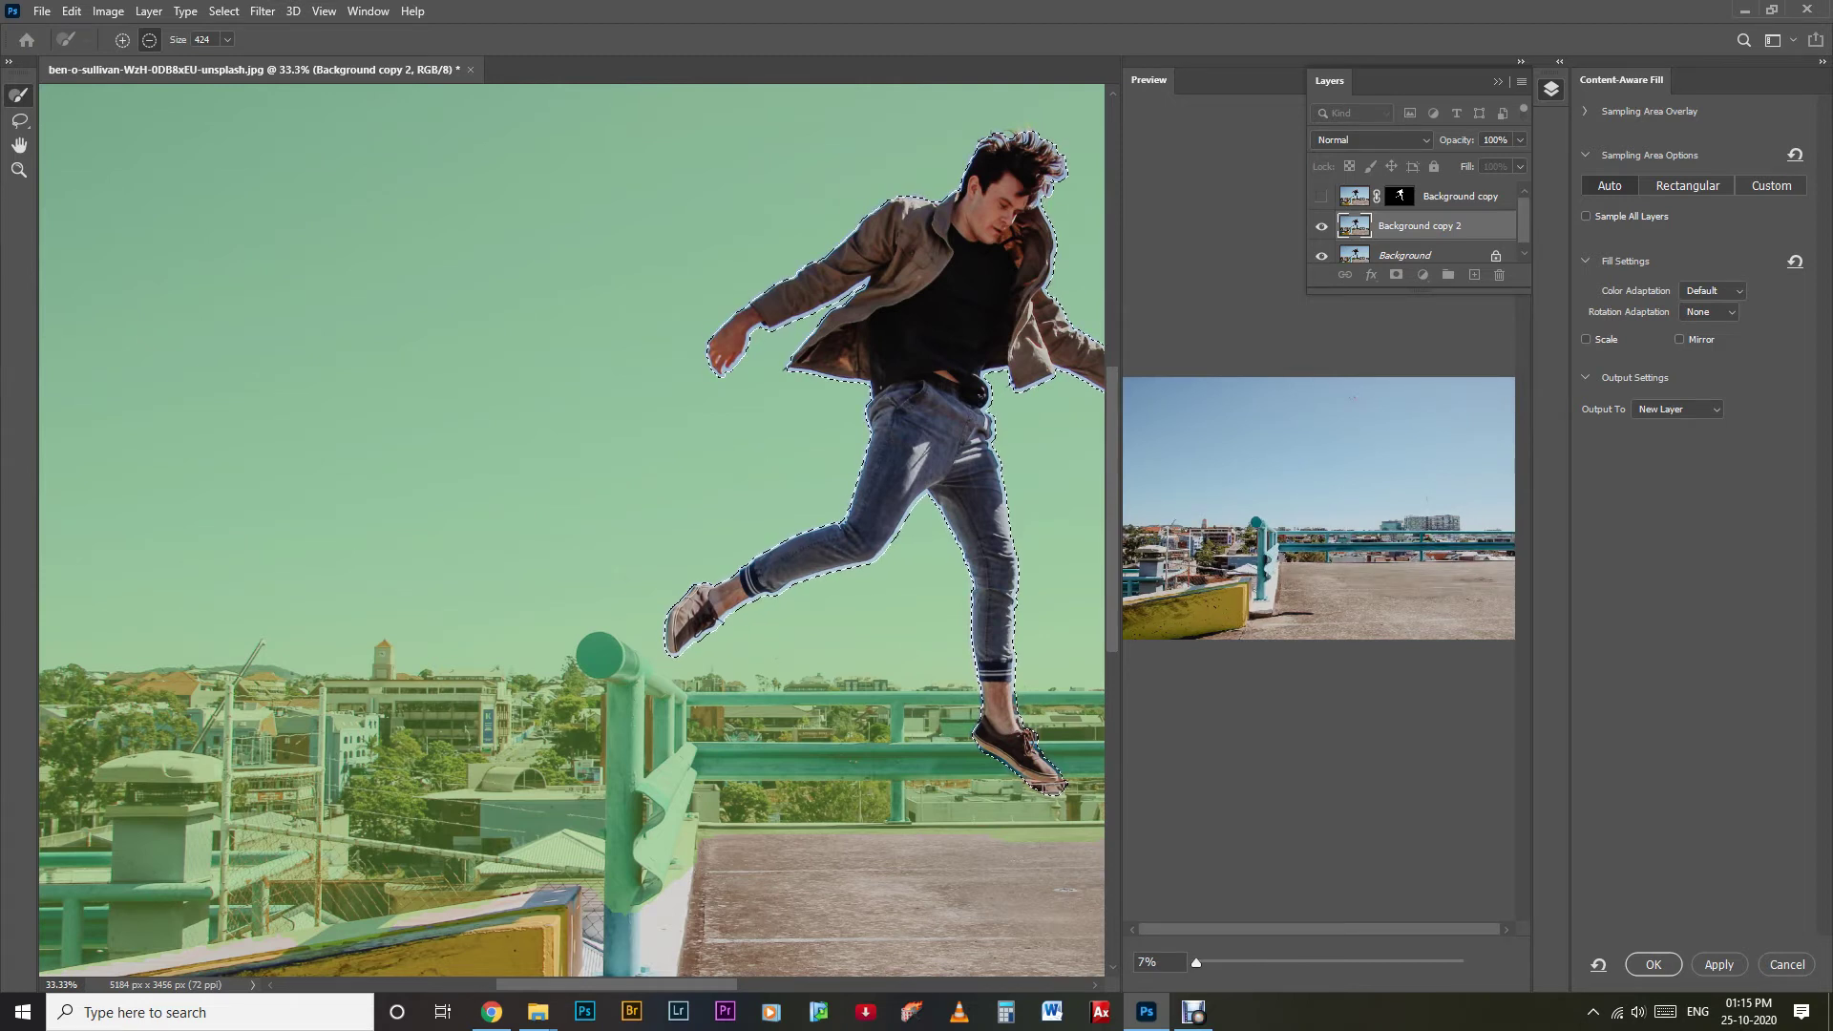
key("Return")
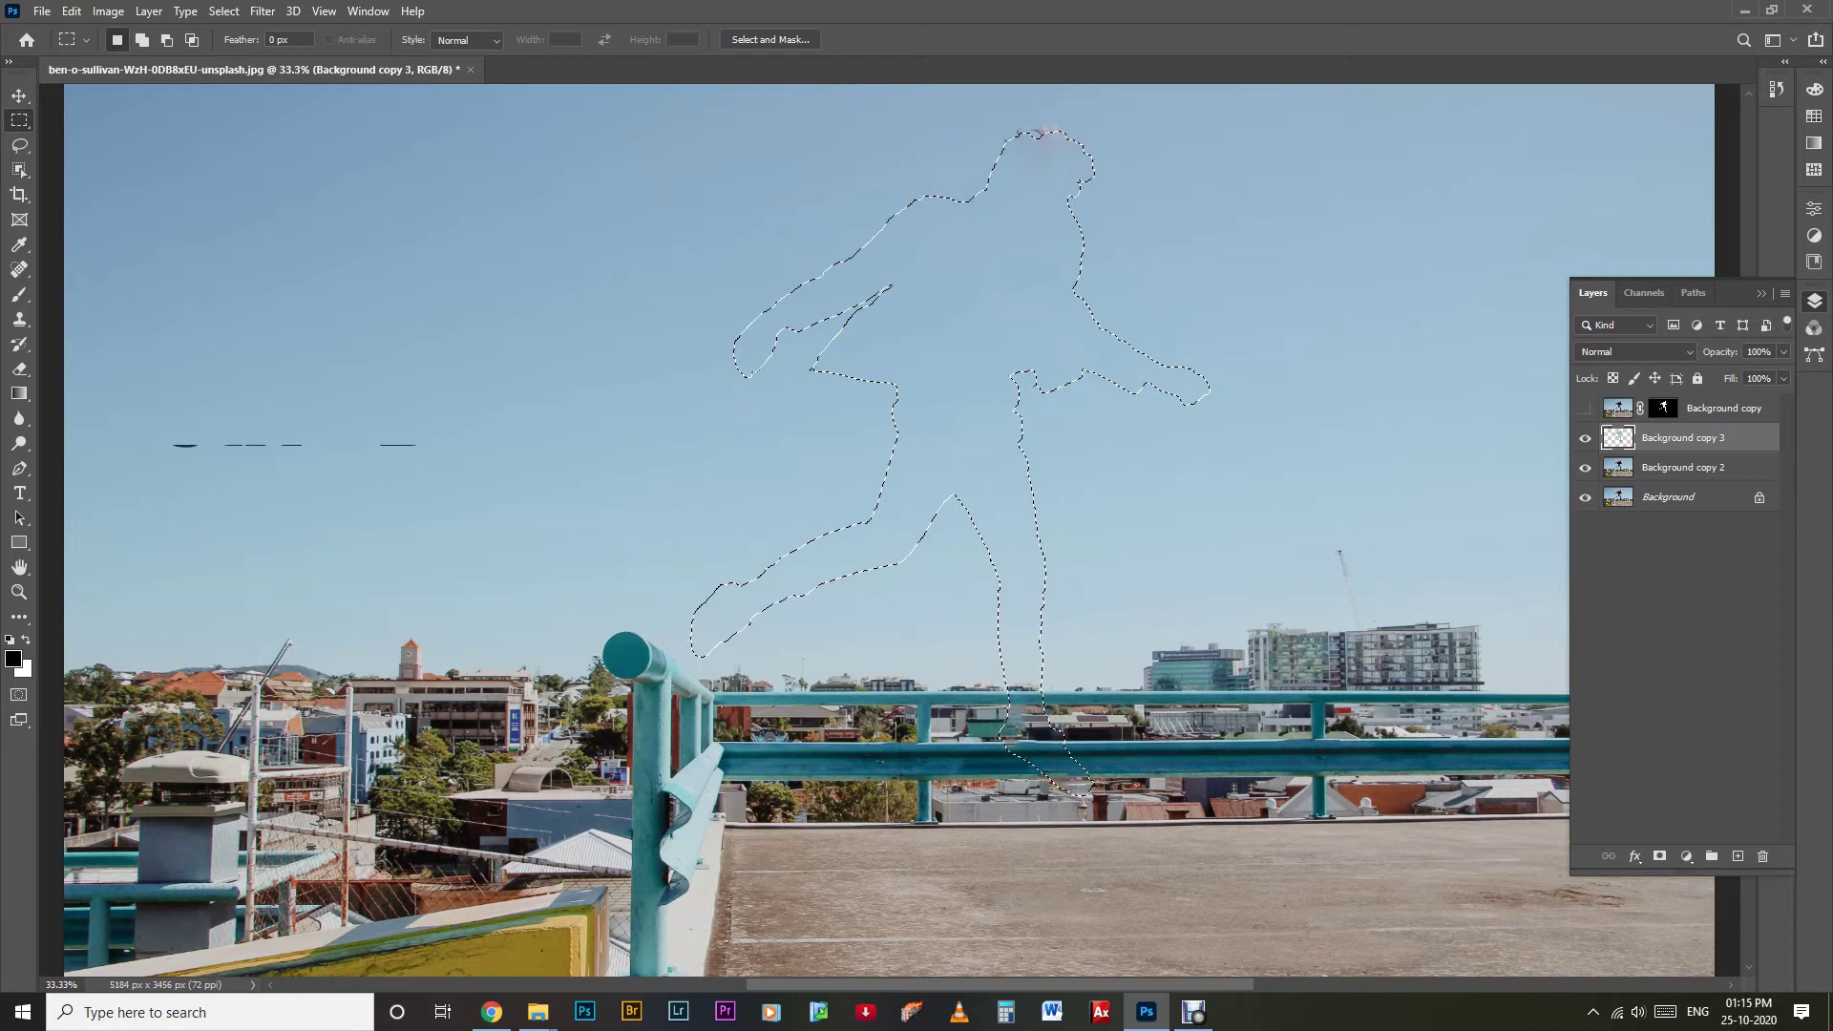
key("ctrl+d")
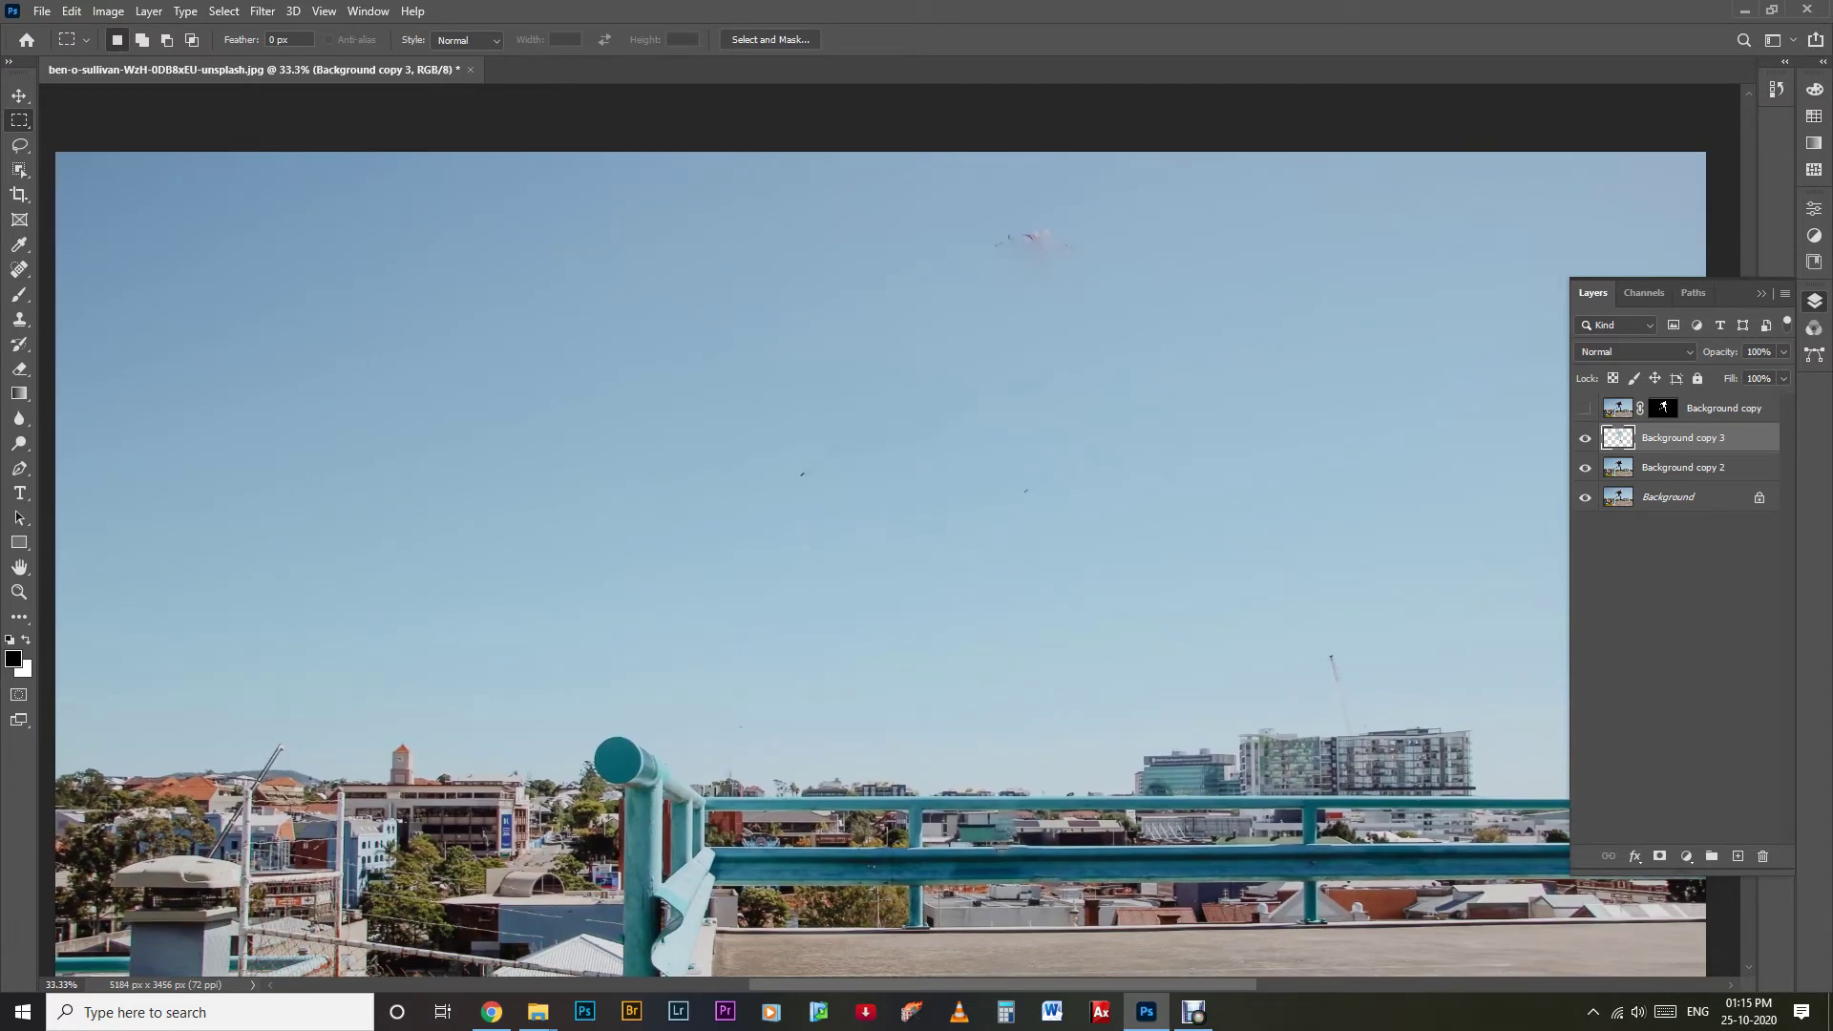
key("j")
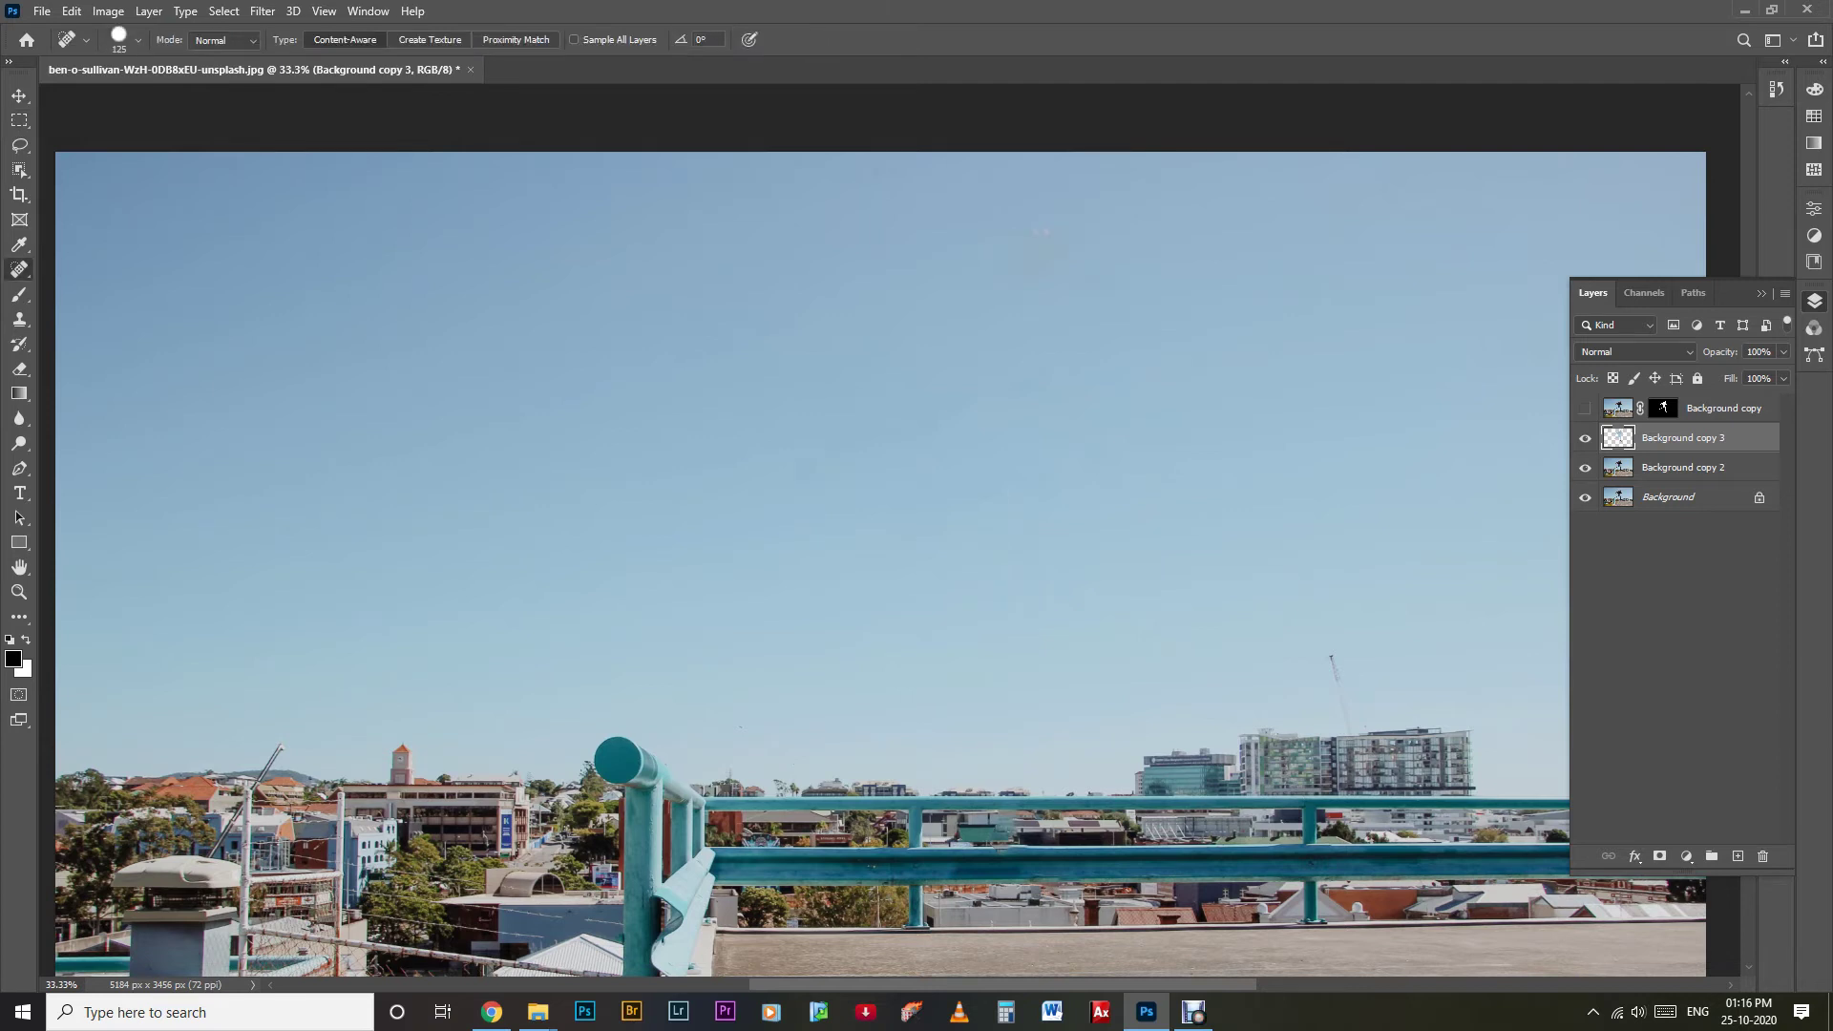
Show Background copy, convert it to a smart object, and start Puppet Warp on it.
left_click(1584, 408)
right_click(1702, 408)
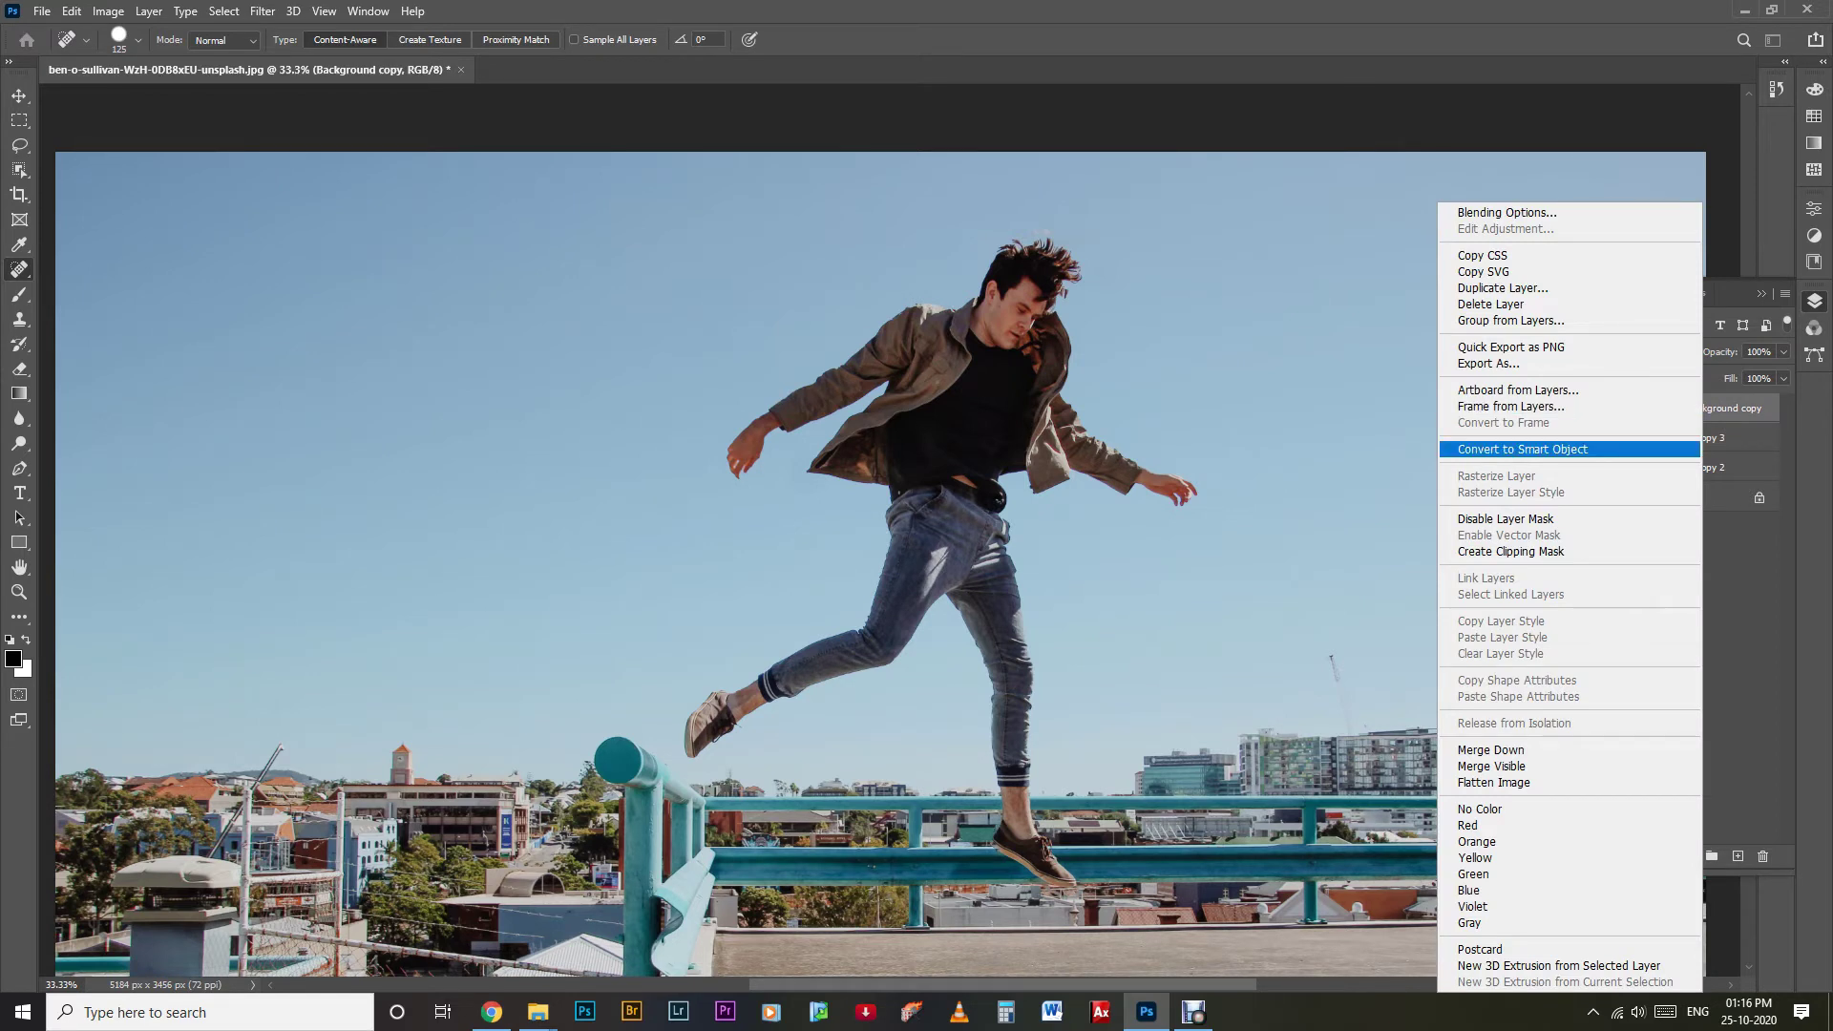
left_click(1523, 449)
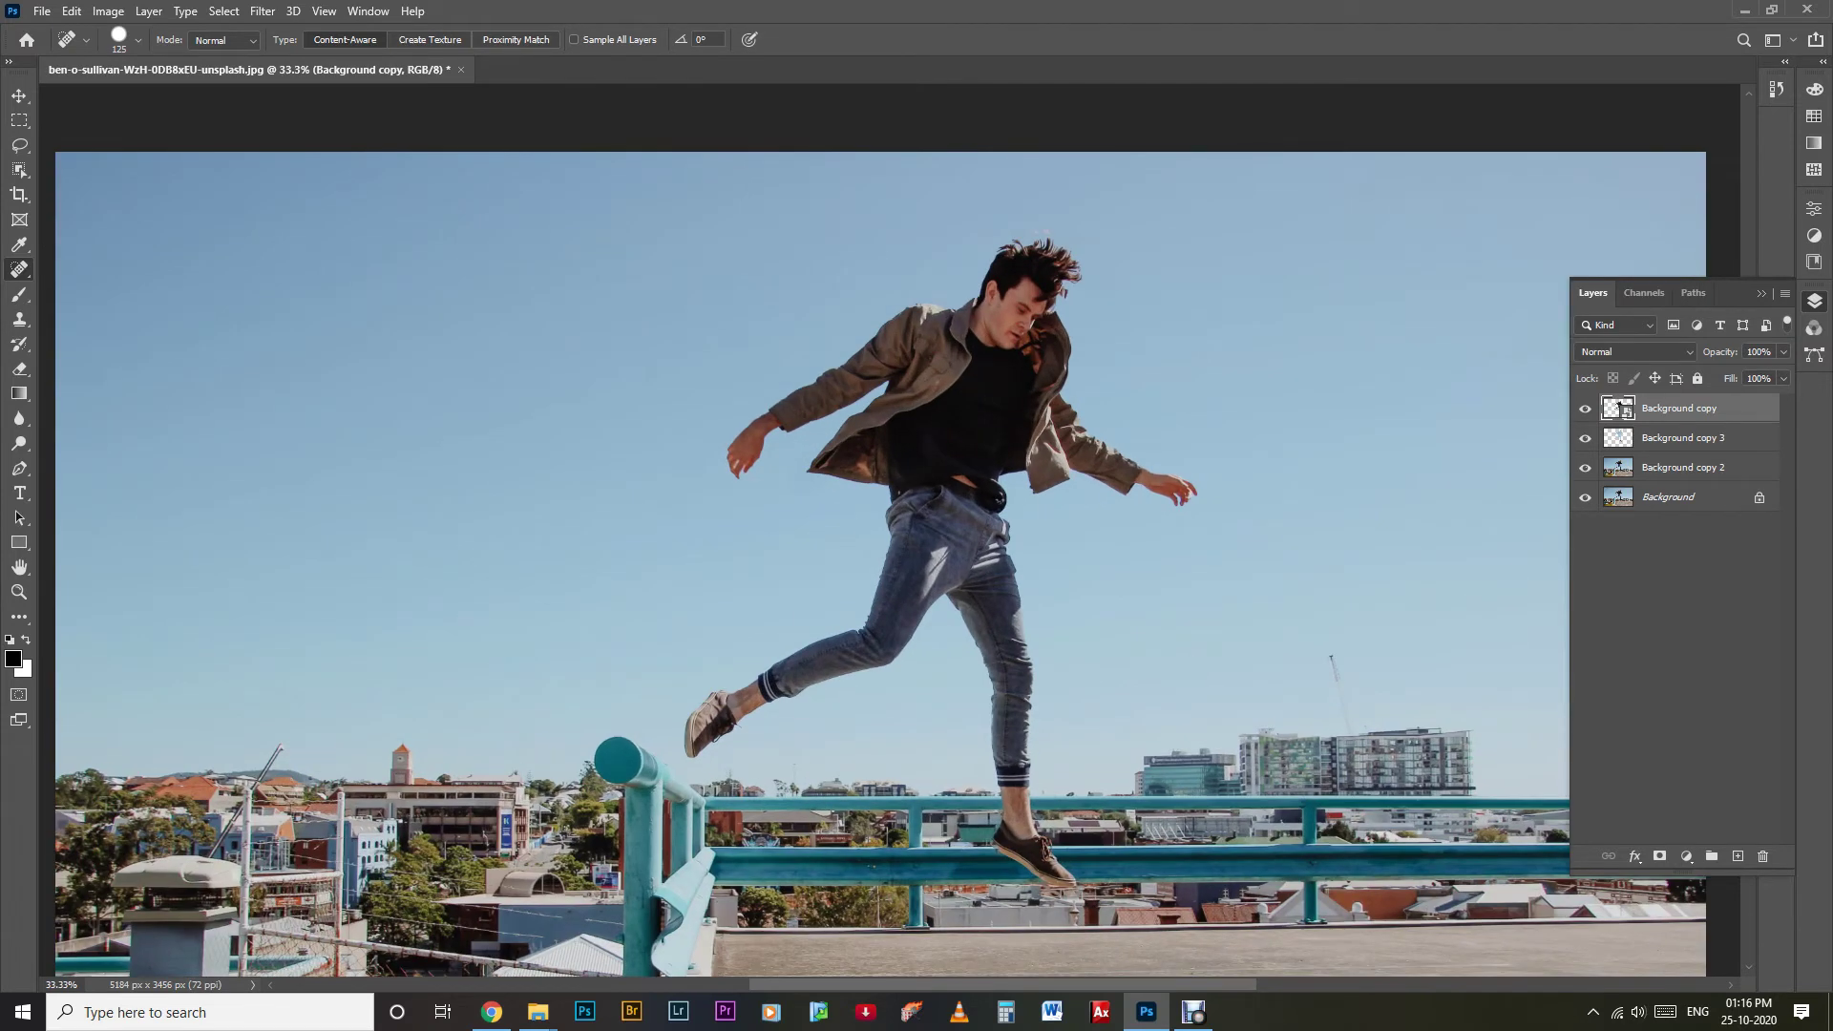
key("alt+e")
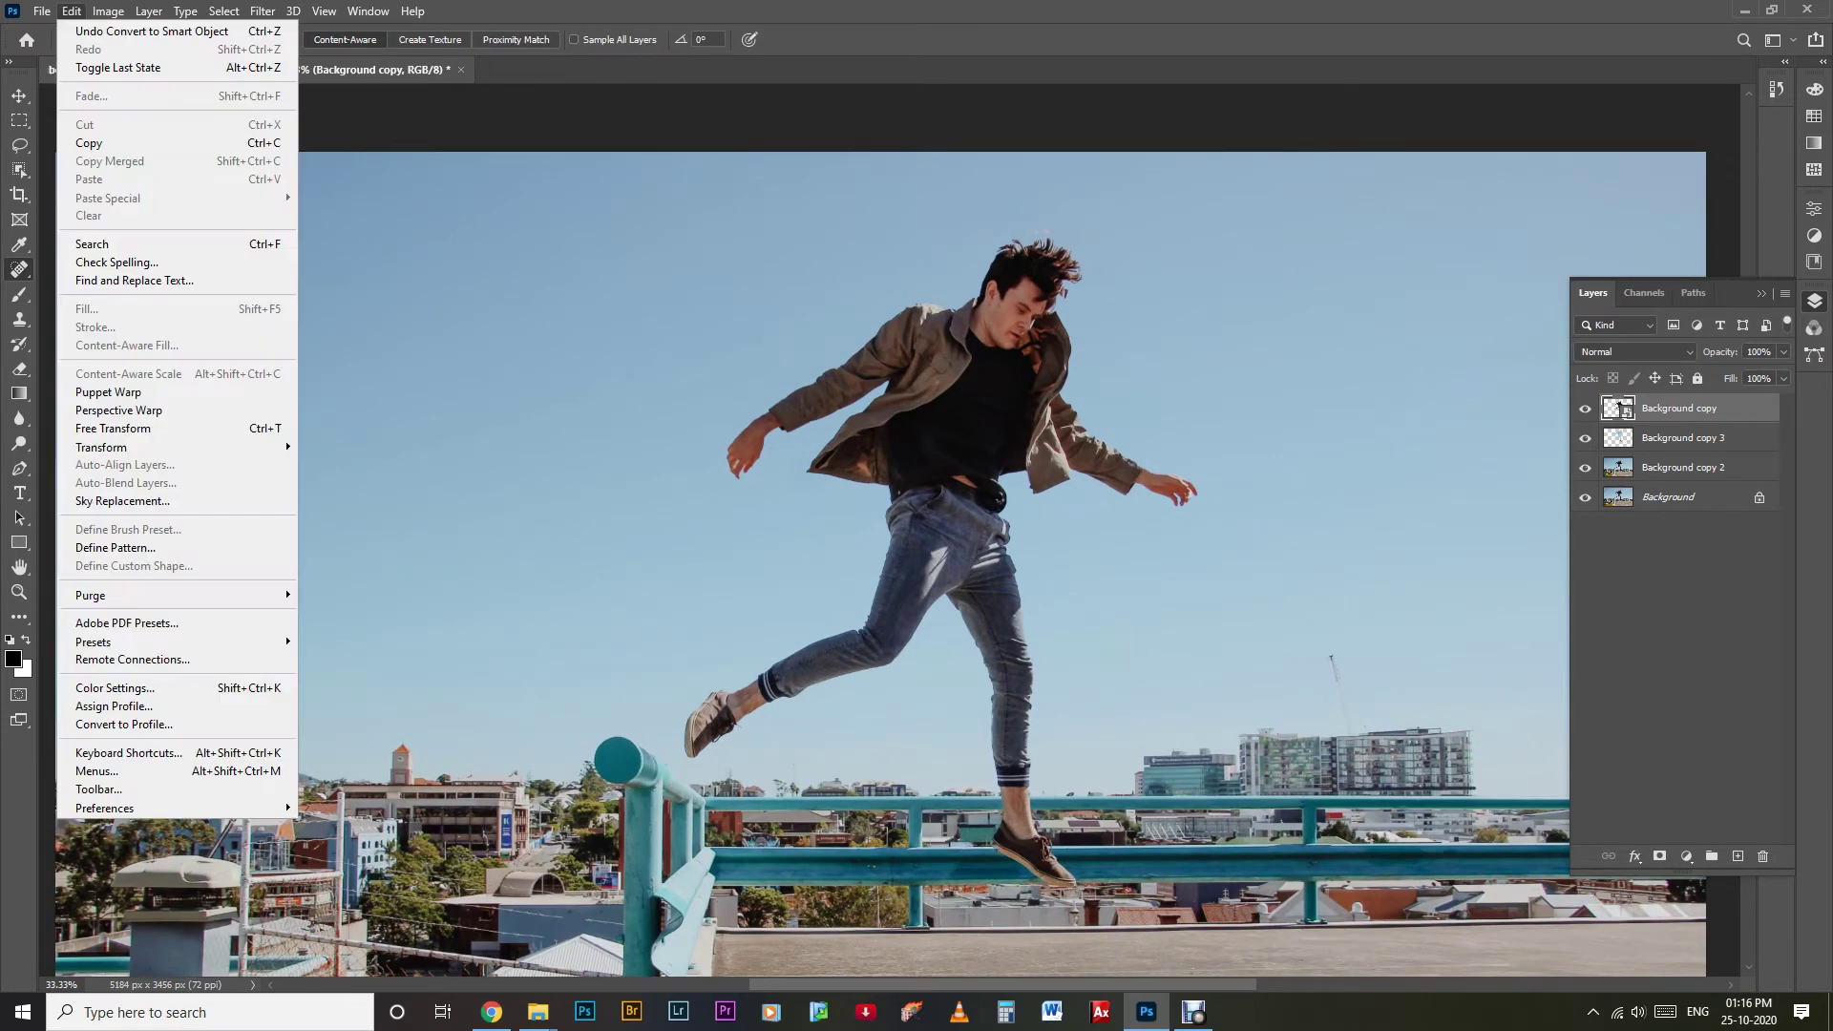
key("Return")
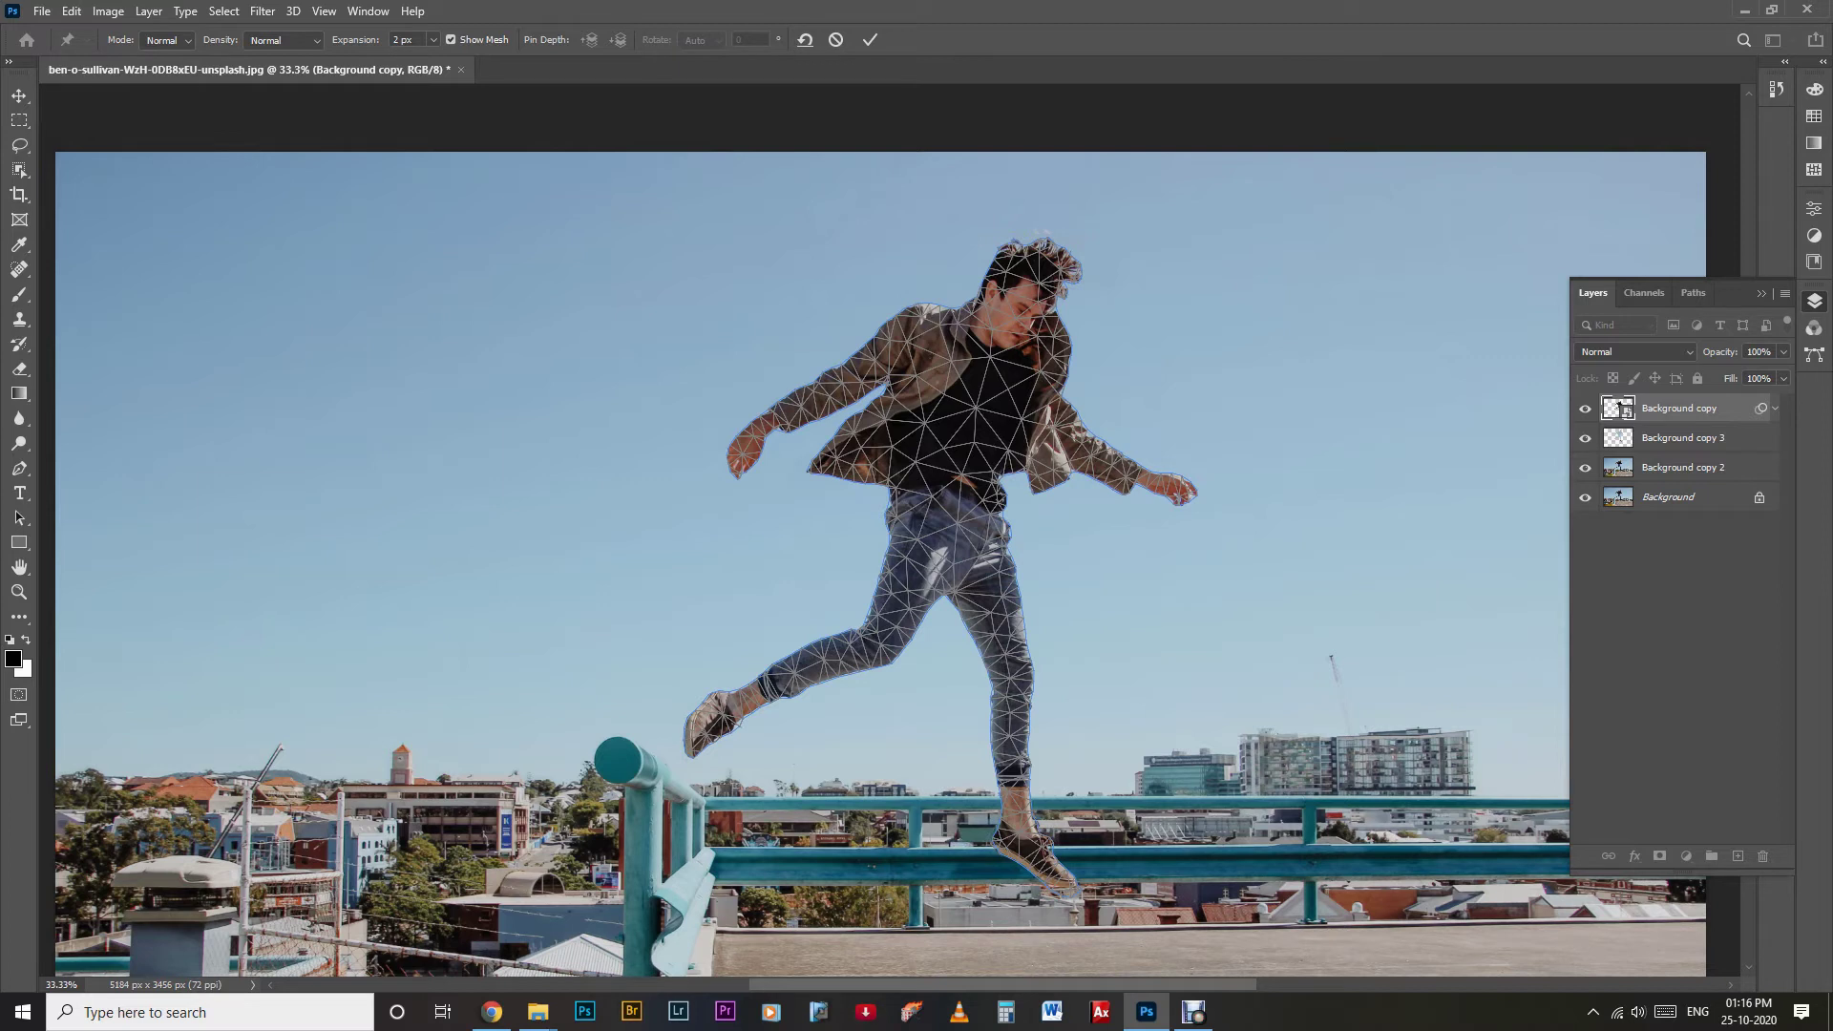
Place pins on the left arm, right arm, chest, left knee, right shin and waist, undoing one stray move.
left_click(850, 378)
left_click(1085, 448)
left_click(988, 339)
left_click(858, 649)
left_click(1007, 688)
left_click(949, 492)
key("ctrl+z")
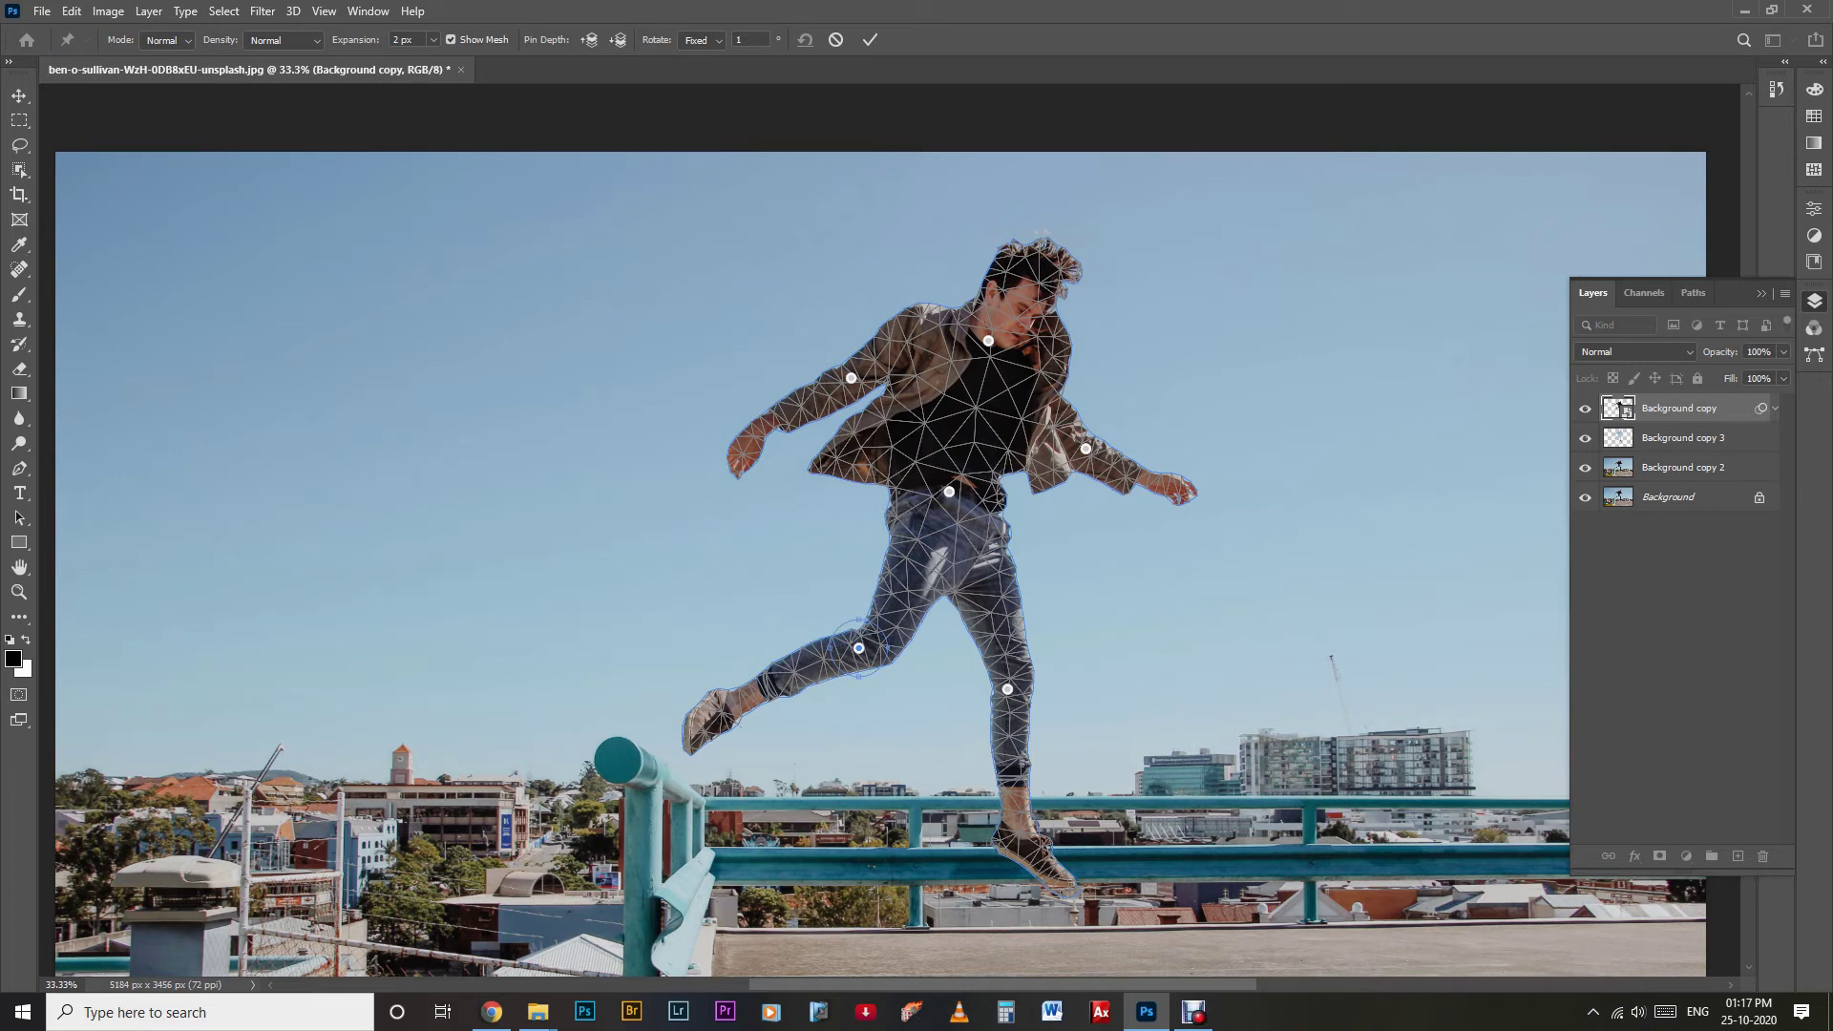
Rotate the knee and arm pins to bend both lower legs upward and raise both forearms.
left_click_drag(883, 659, 880, 673)
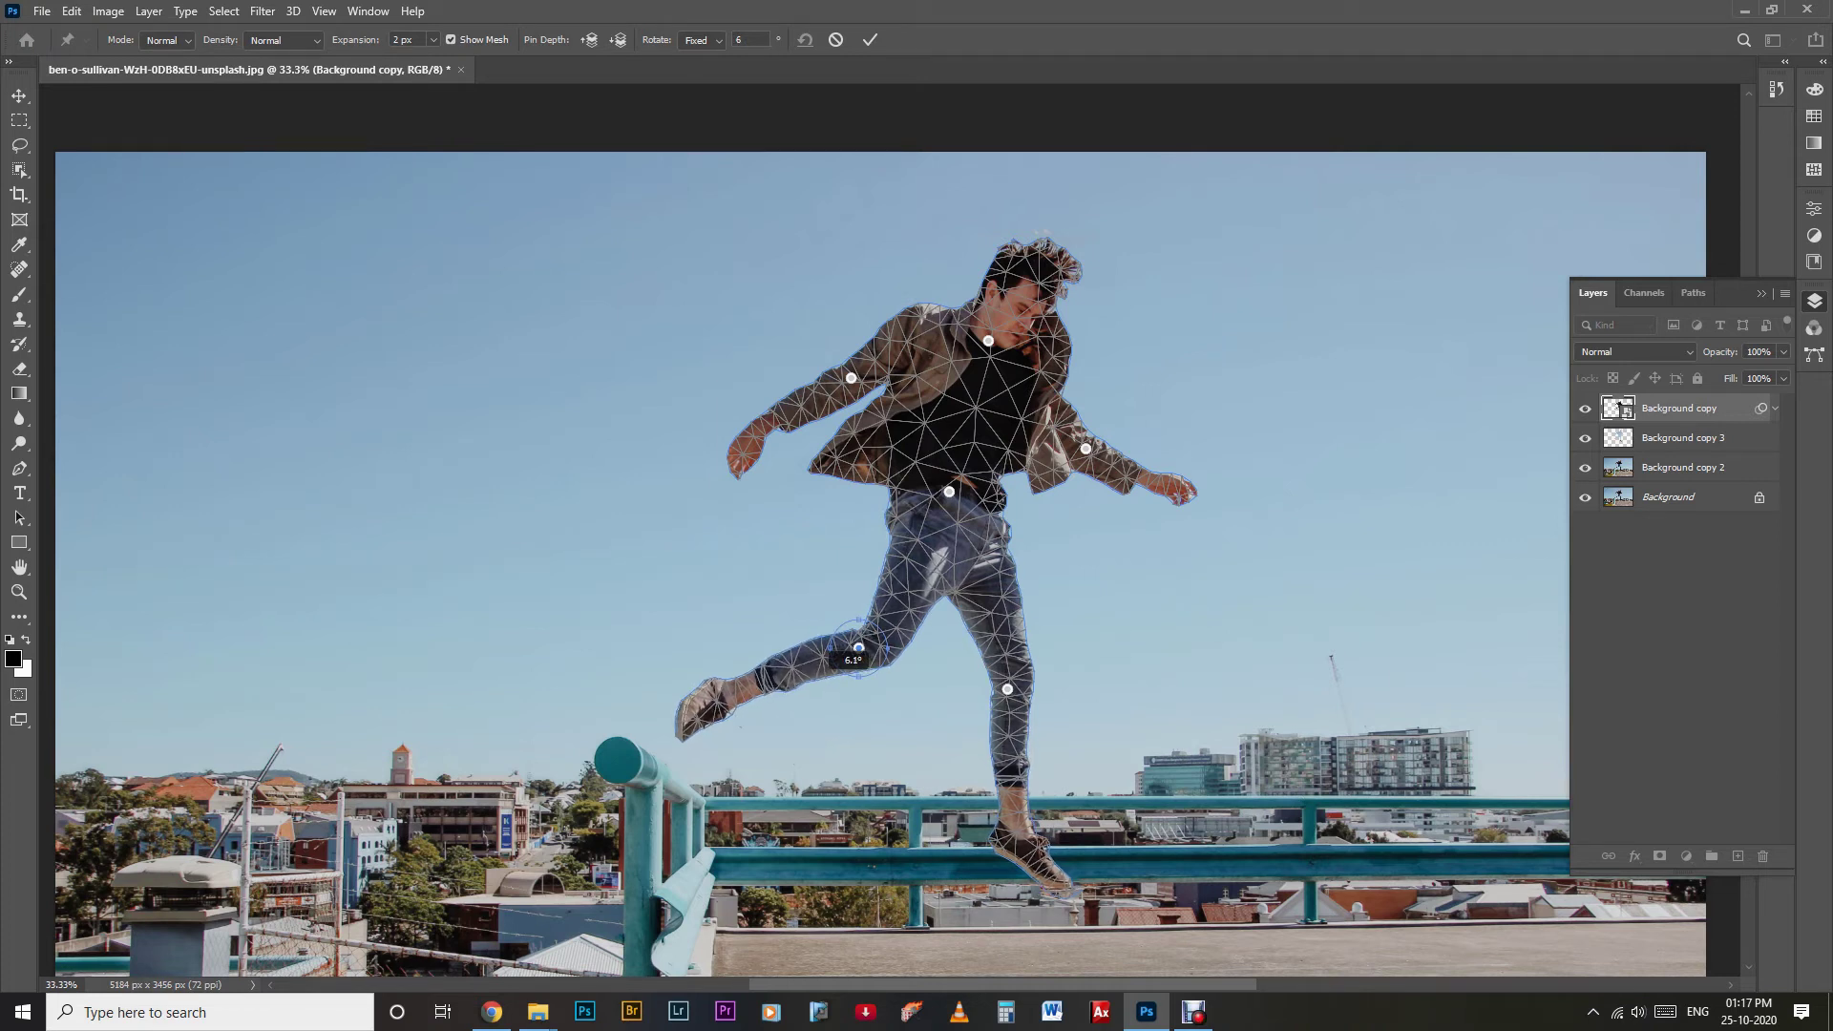
left_click_drag(880, 673, 879, 674)
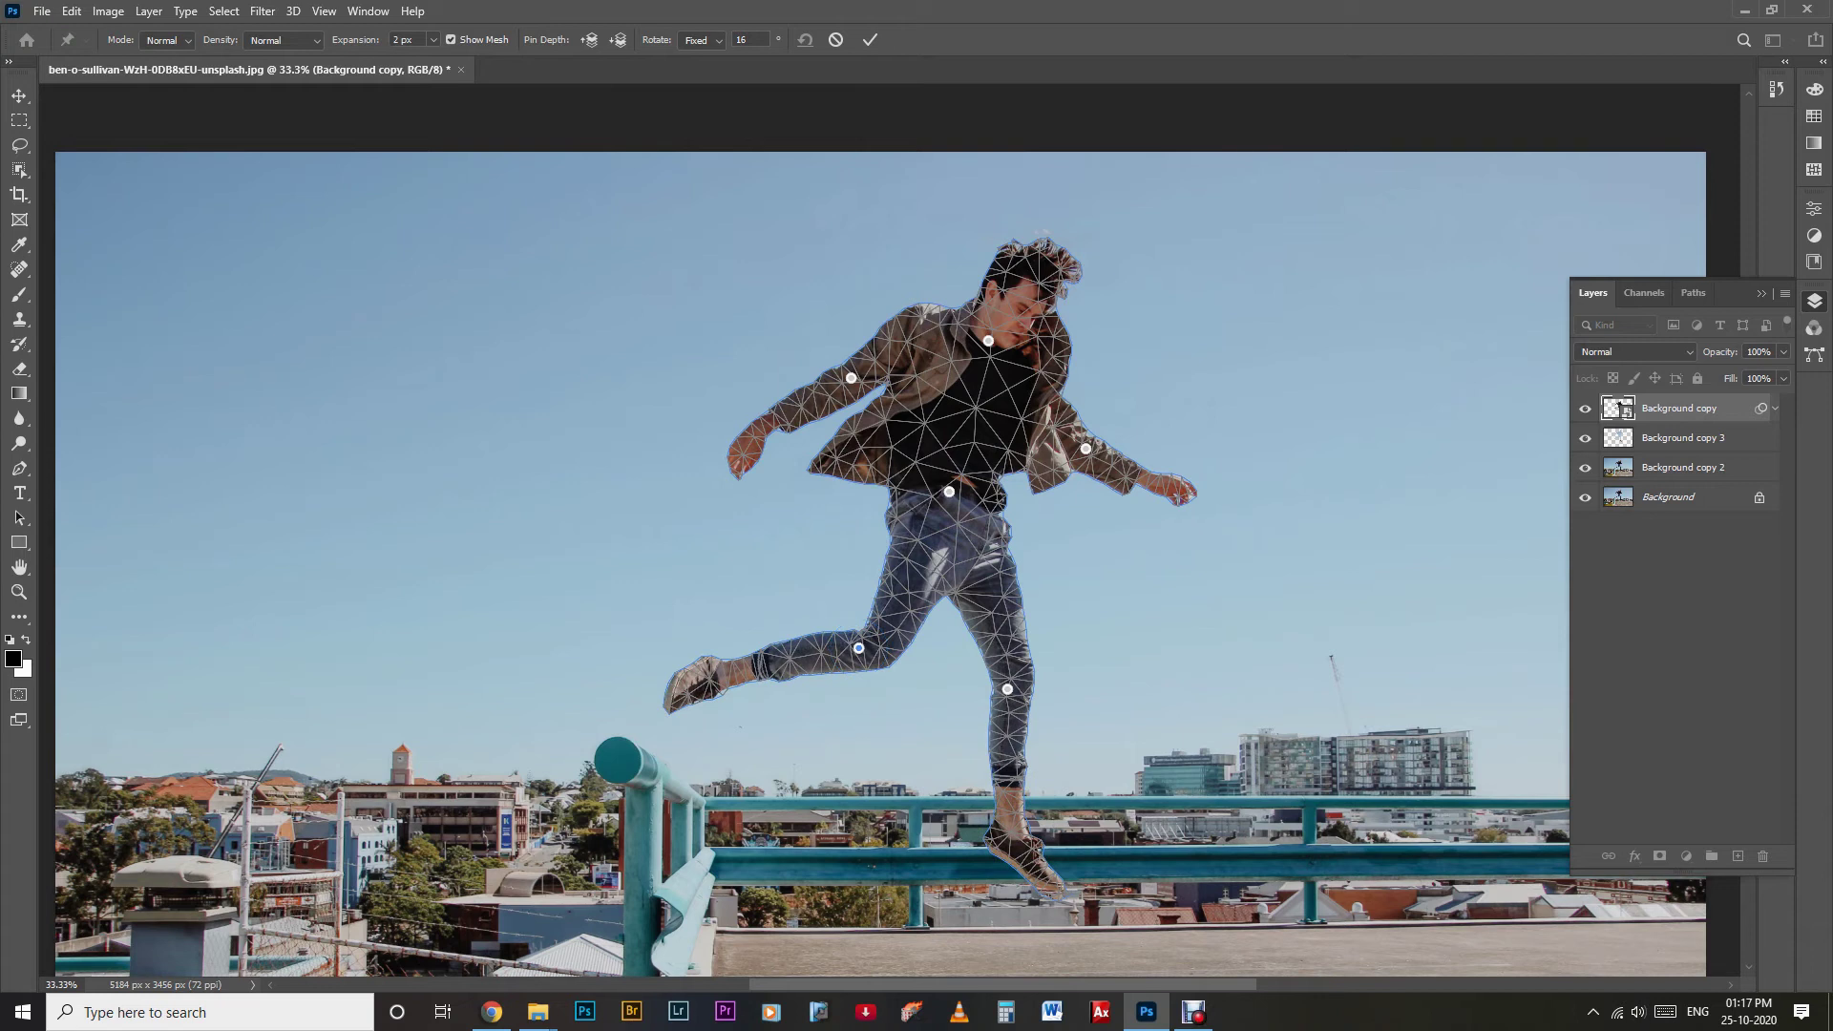
left_click(1007, 688)
mouse_move(1070, 763)
left_mouse_down()
mouse_move(1098, 780)
mouse_move(934, 743)
left_mouse_up()
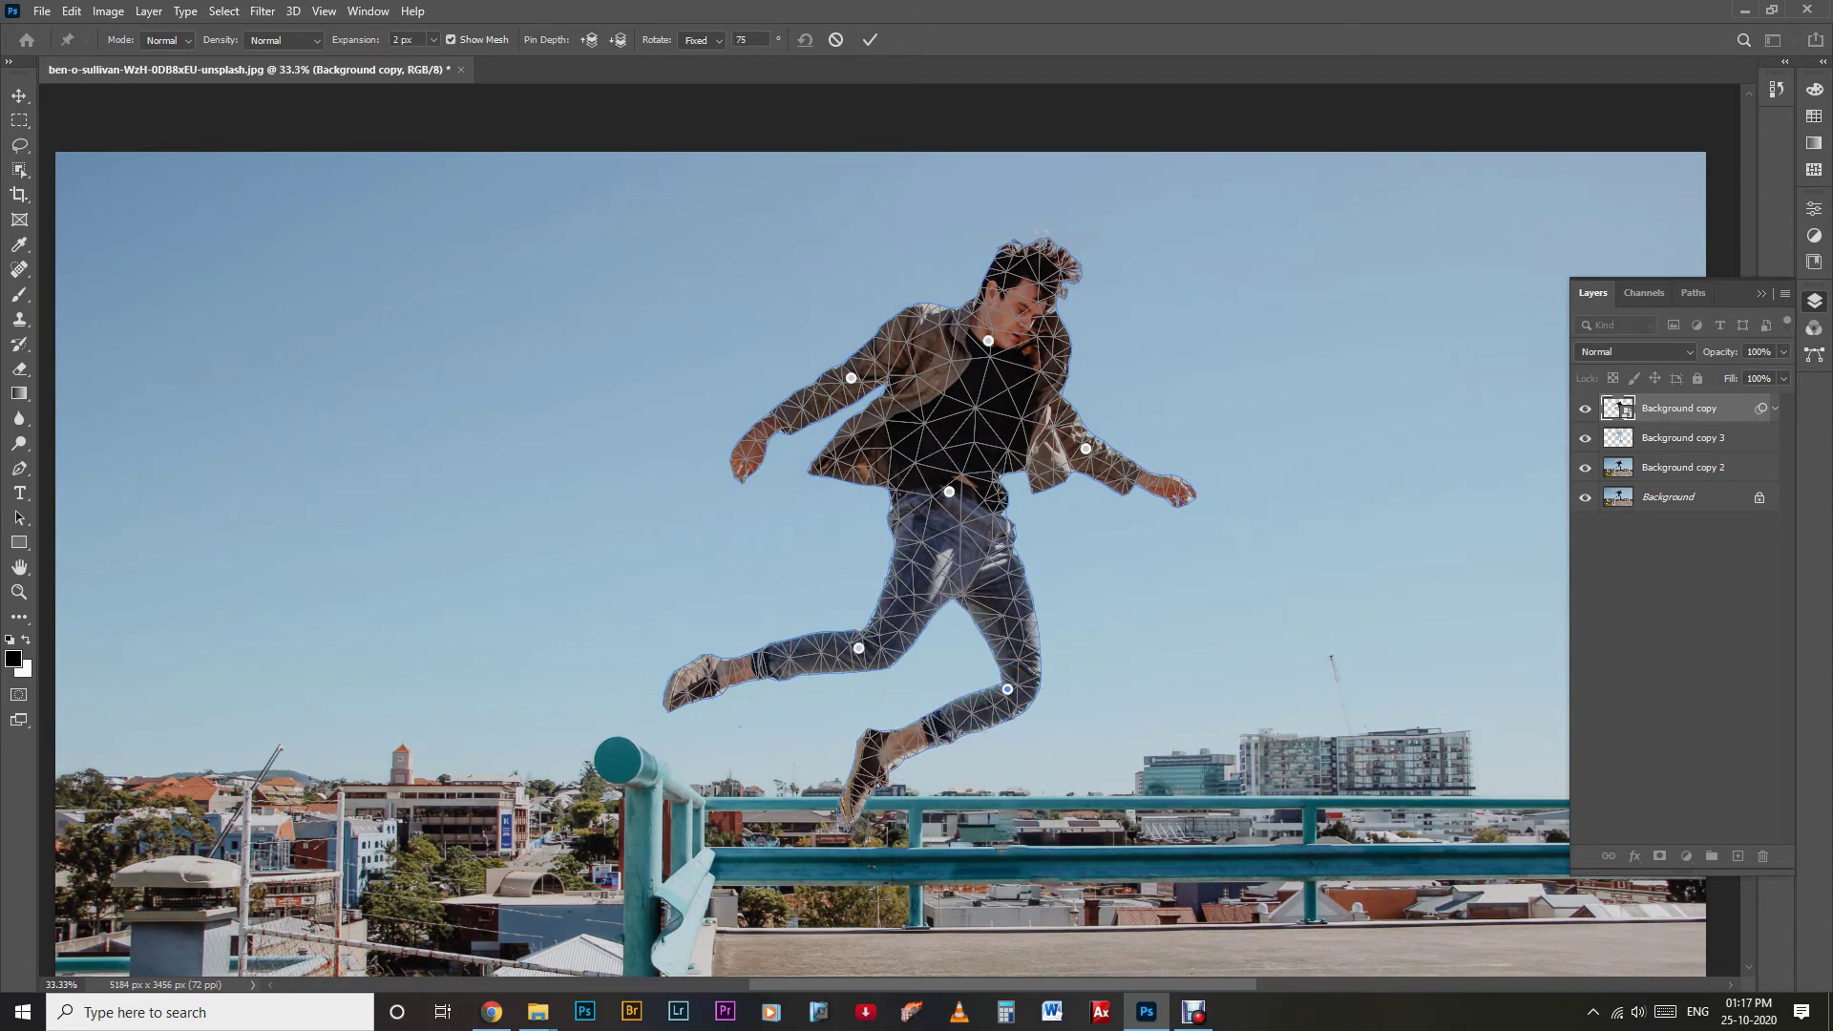
left_click(1085, 448)
left_click_drag(1181, 495, 1184, 410)
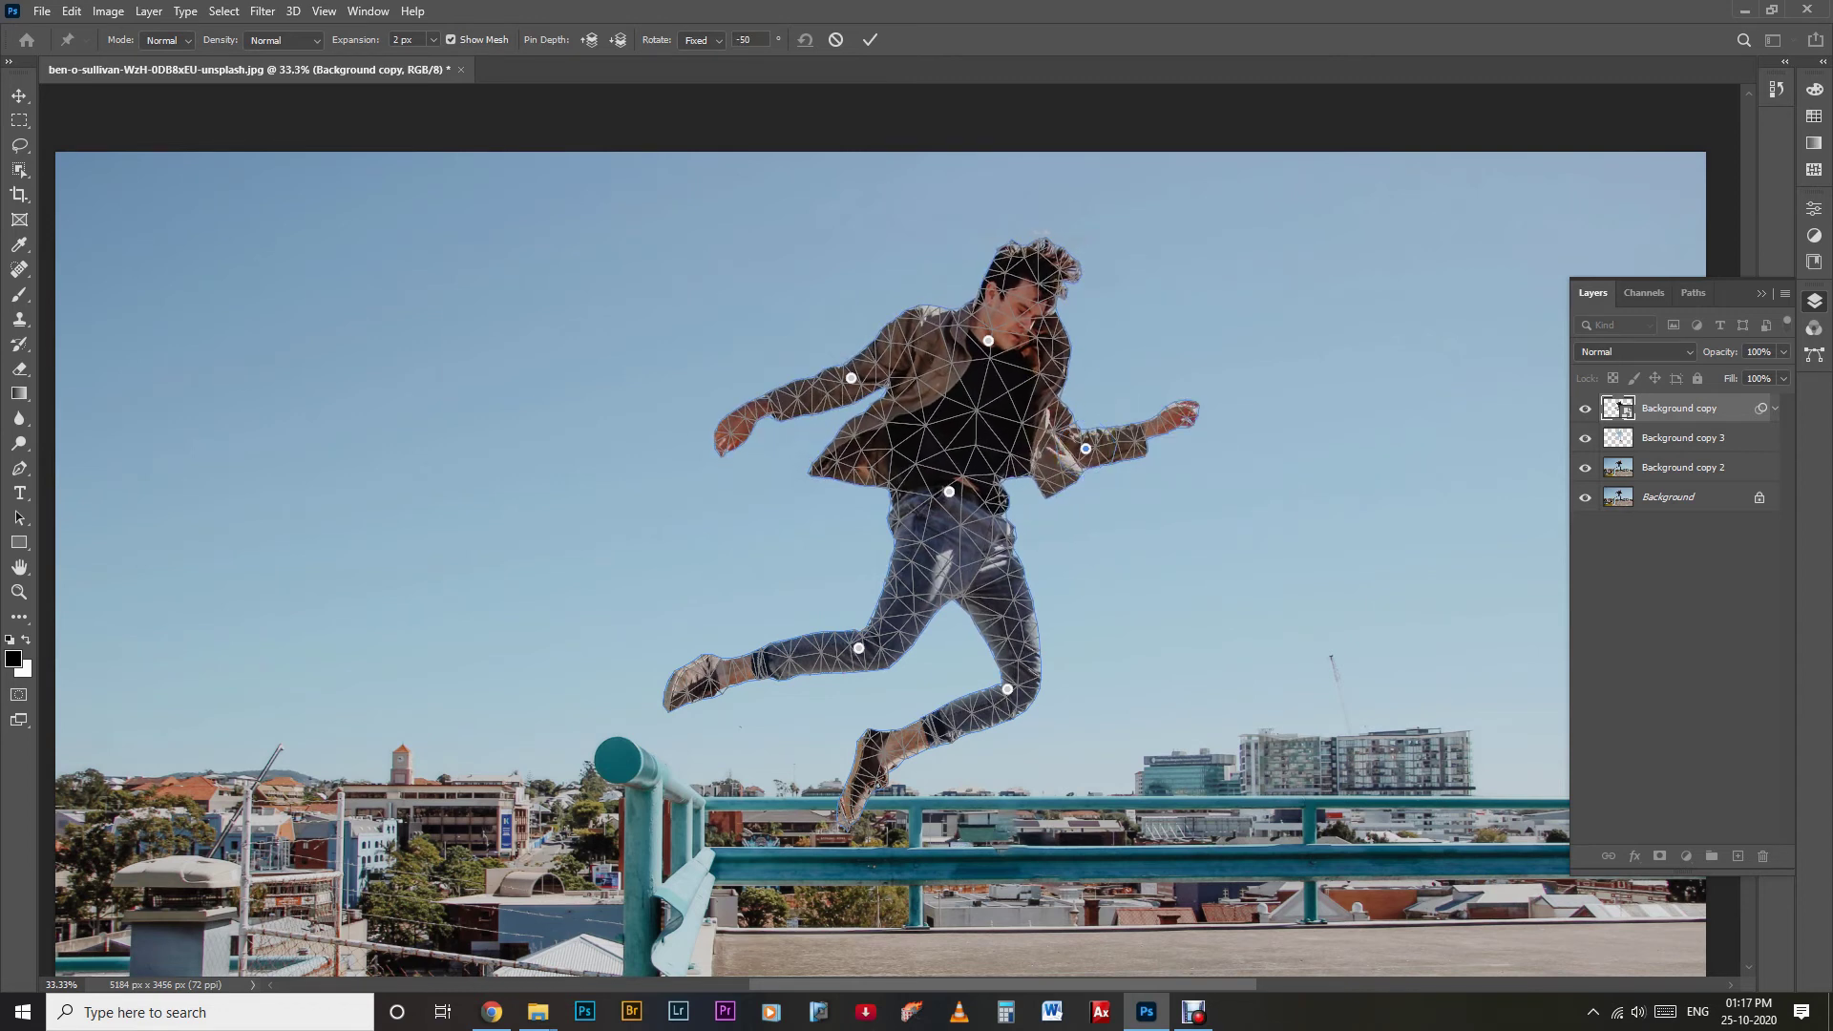
mouse_move(864, 367)
left_mouse_down()
mouse_move(829, 351)
mouse_move(970, 404)
mouse_move(859, 463)
mouse_move(798, 468)
mouse_move(779, 390)
left_mouse_up()
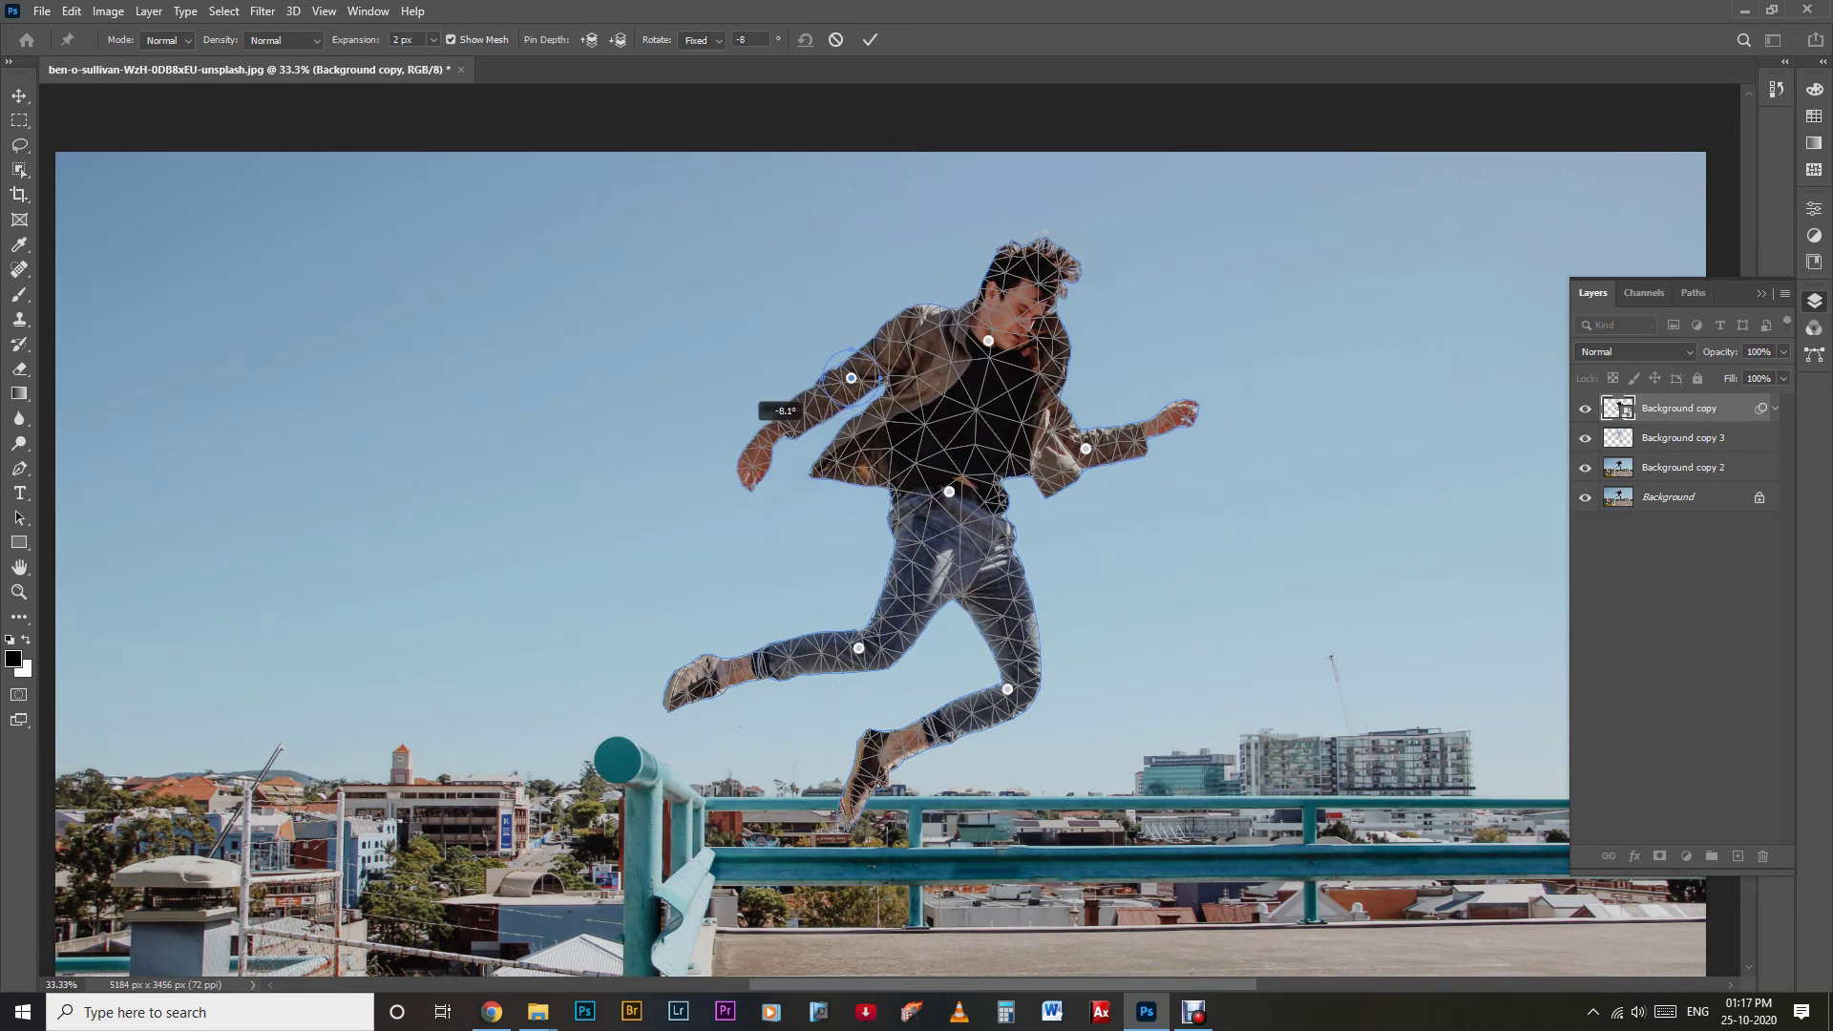
Raise the left arm further, tilt the head left, and rotate the body slightly at the hips.
mouse_move(812, 377)
left_mouse_down()
mouse_move(826, 358)
mouse_move(823, 372)
left_mouse_up()
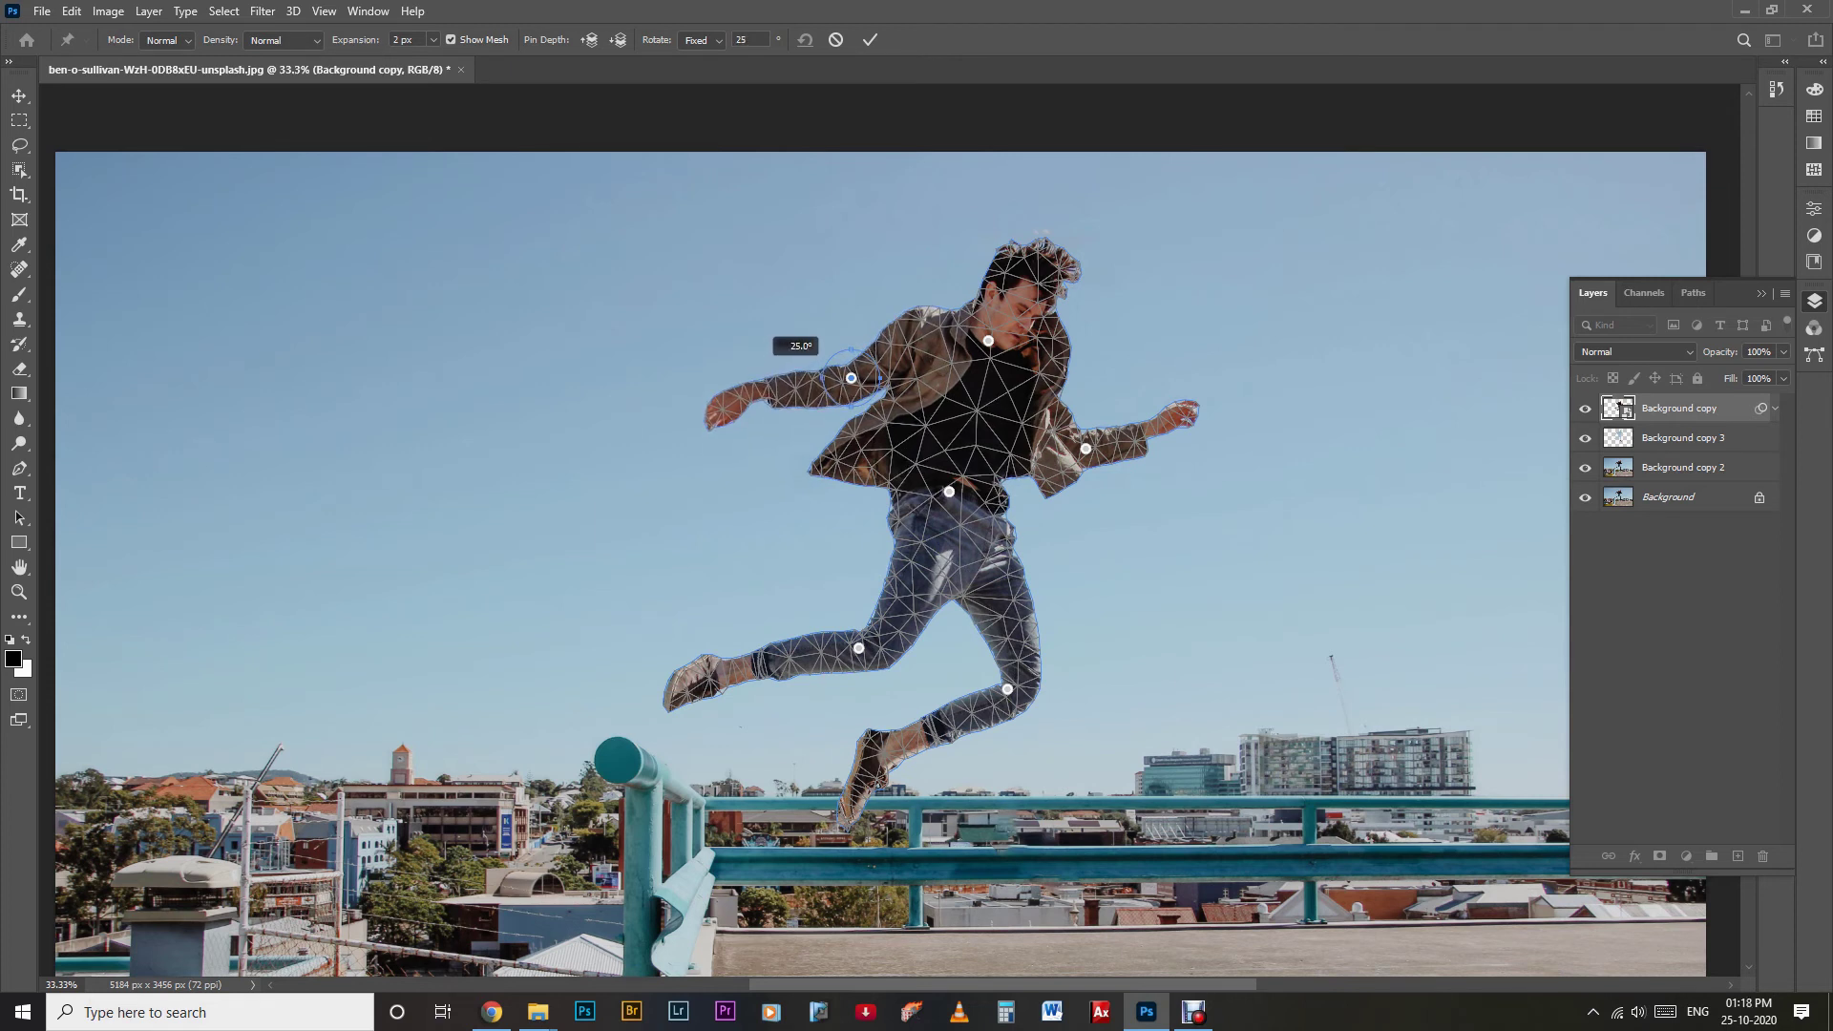
left_click(988, 340)
left_click_drag(1002, 324, 985, 321)
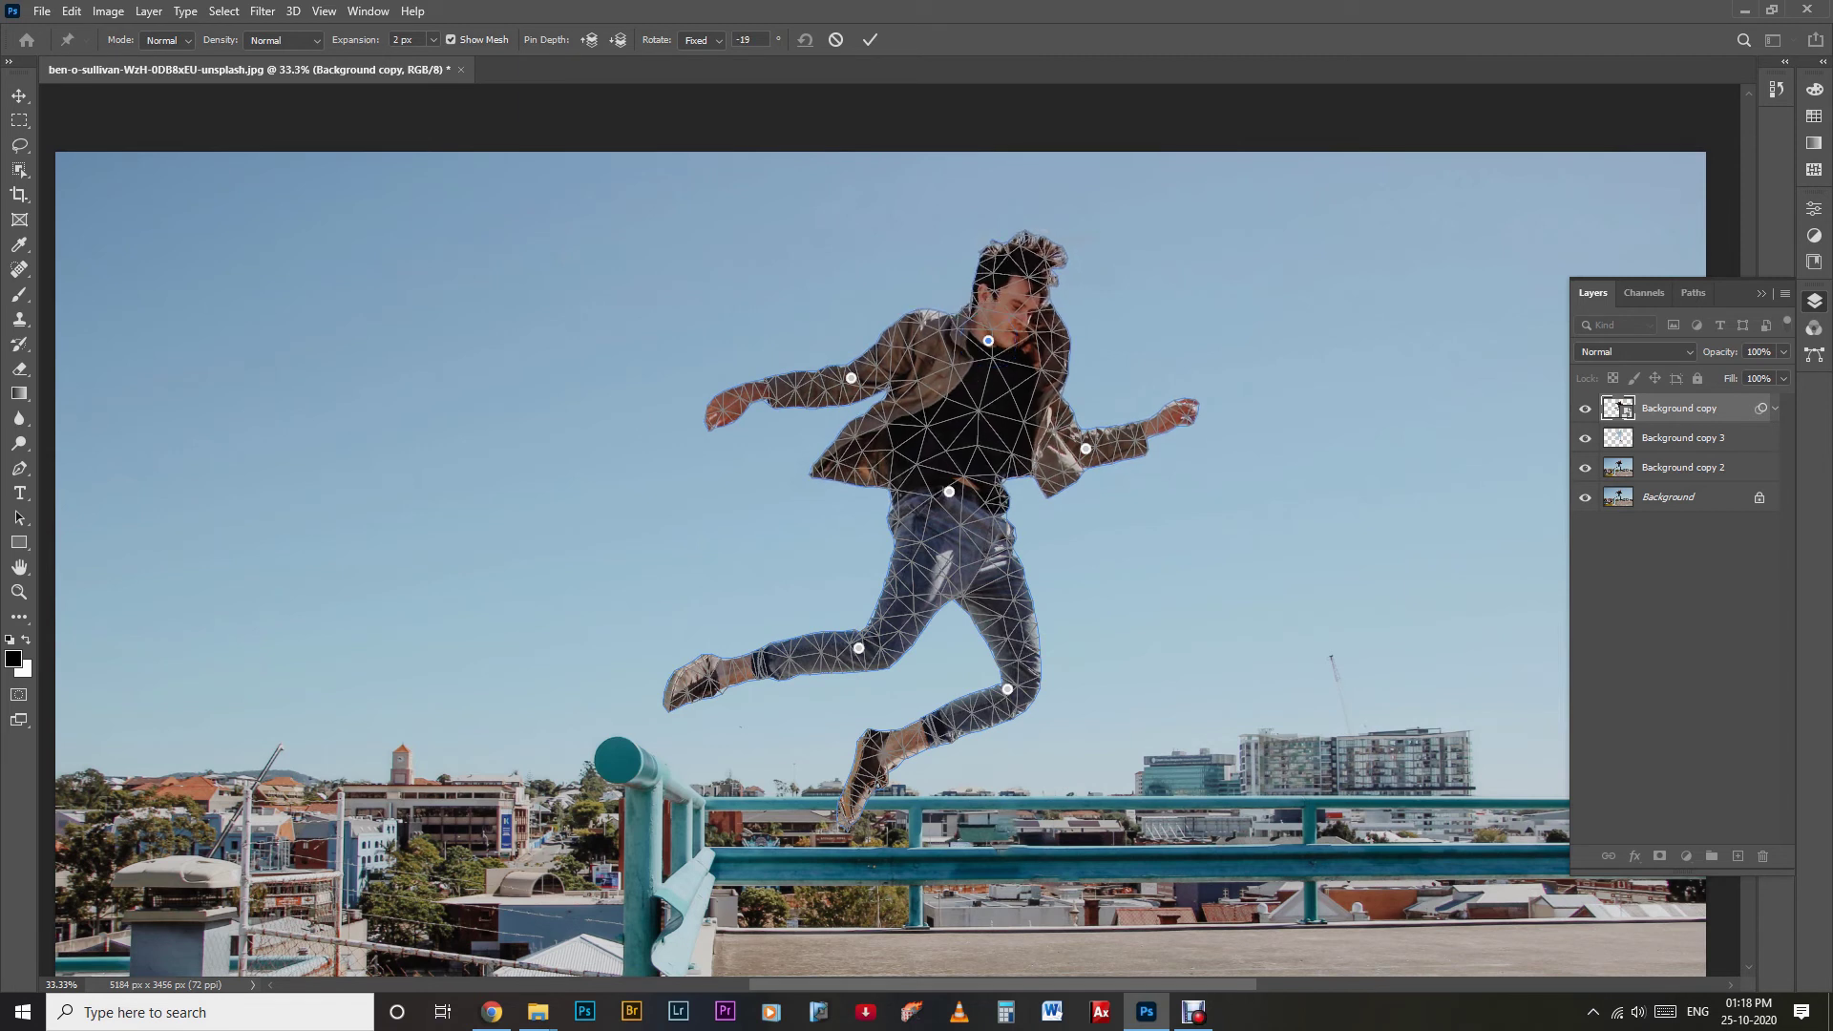
mouse_move(864, 358)
left_mouse_down()
mouse_move(840, 363)
mouse_move(840, 326)
left_mouse_up()
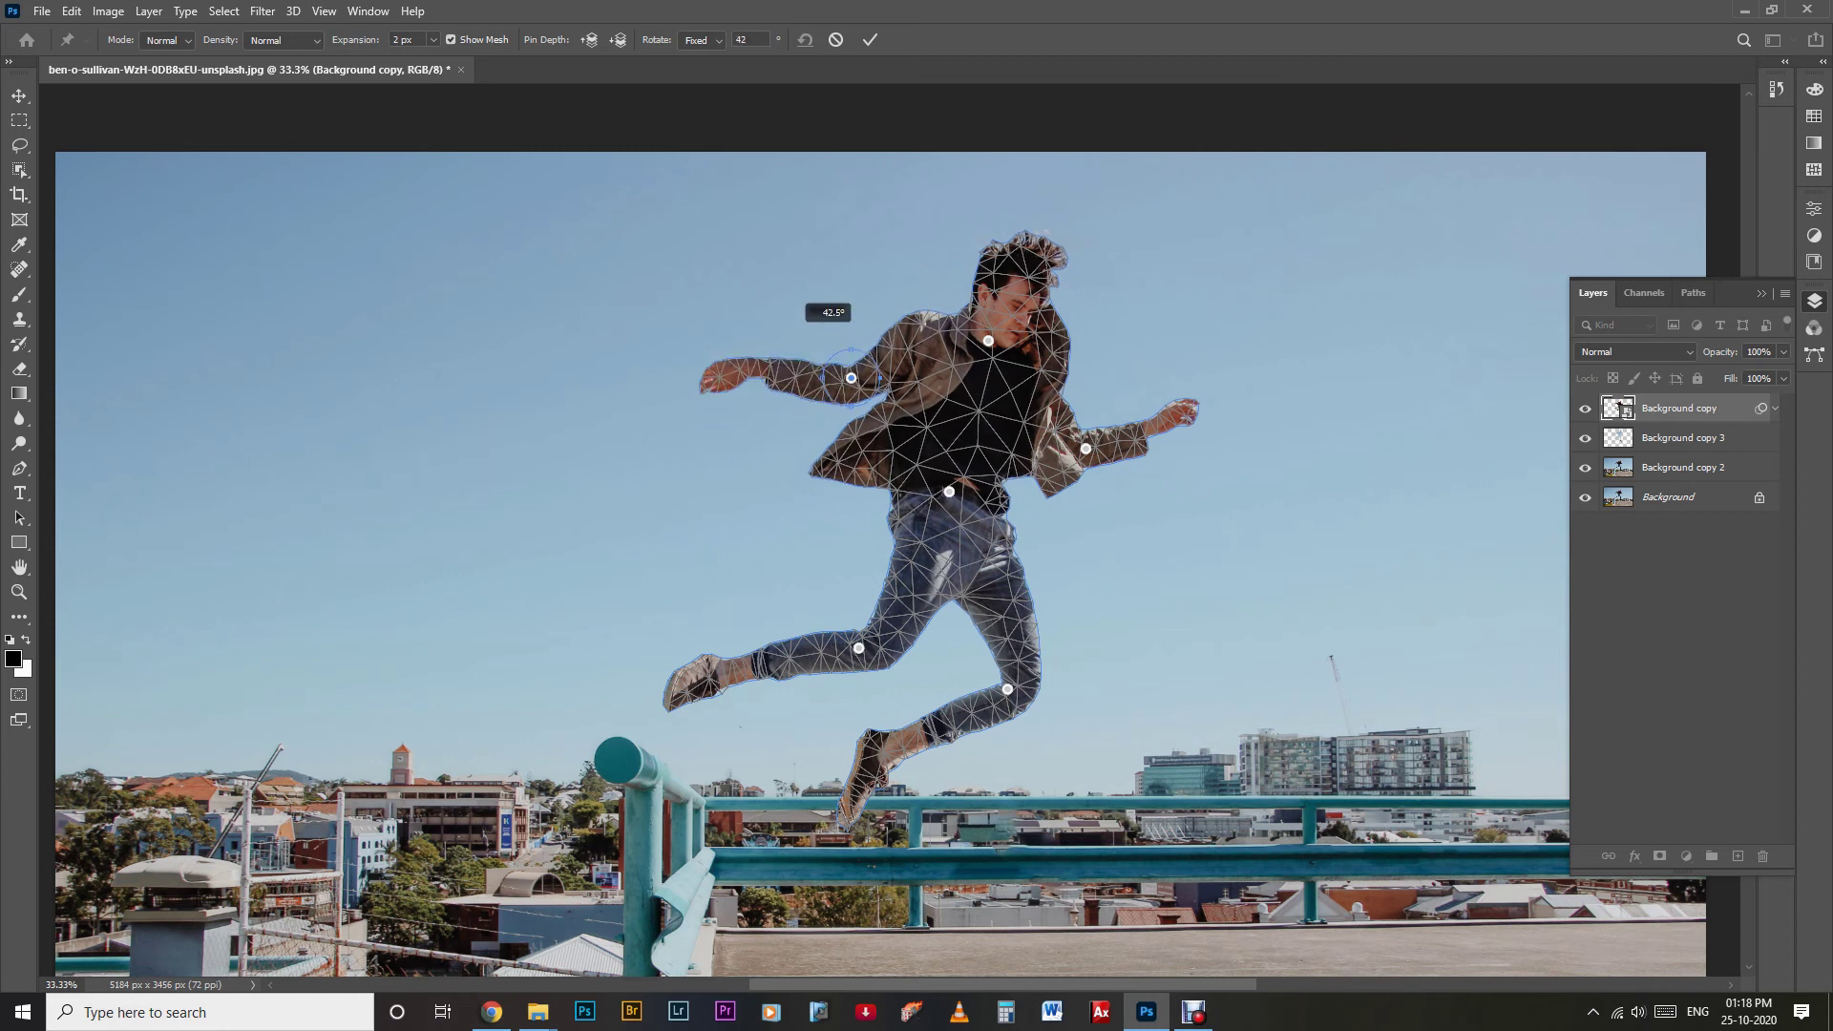
left_click(949, 492)
left_click_drag(969, 491, 969, 493)
Apply the puppet warp, move the original photo layer to the top hidden, and zoom out.
key("v")
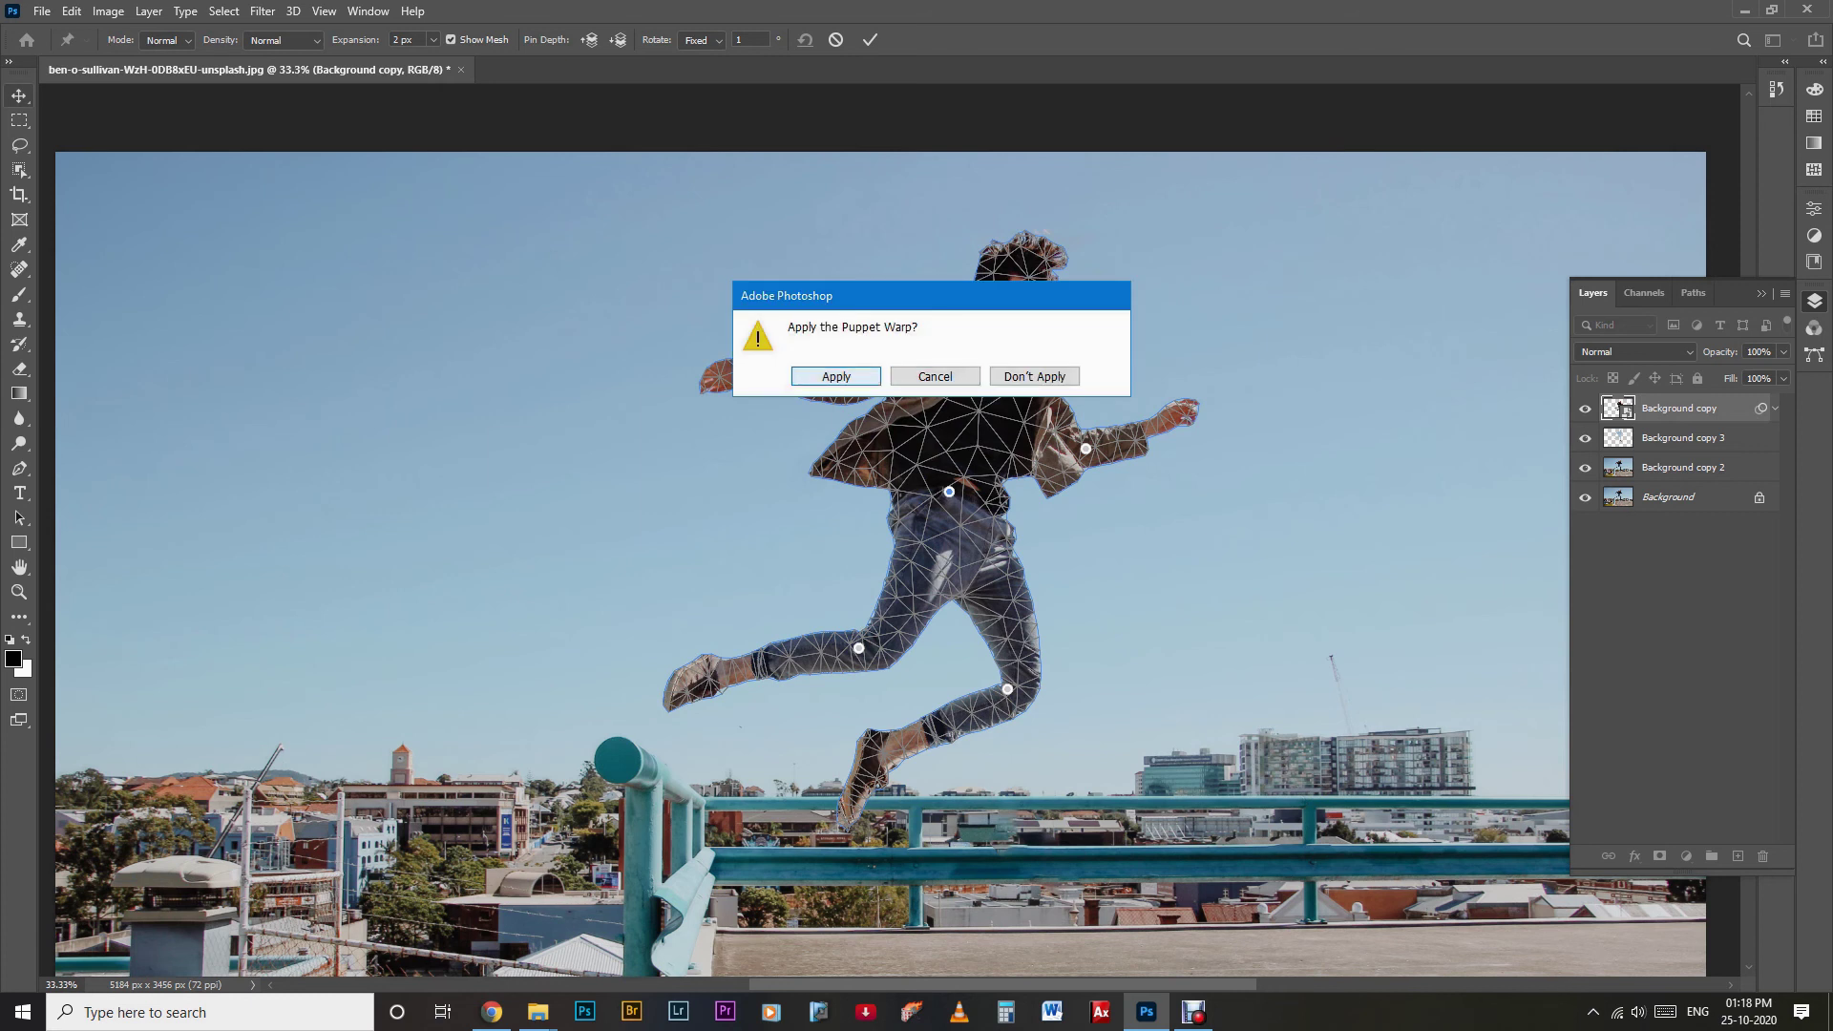
key("Return")
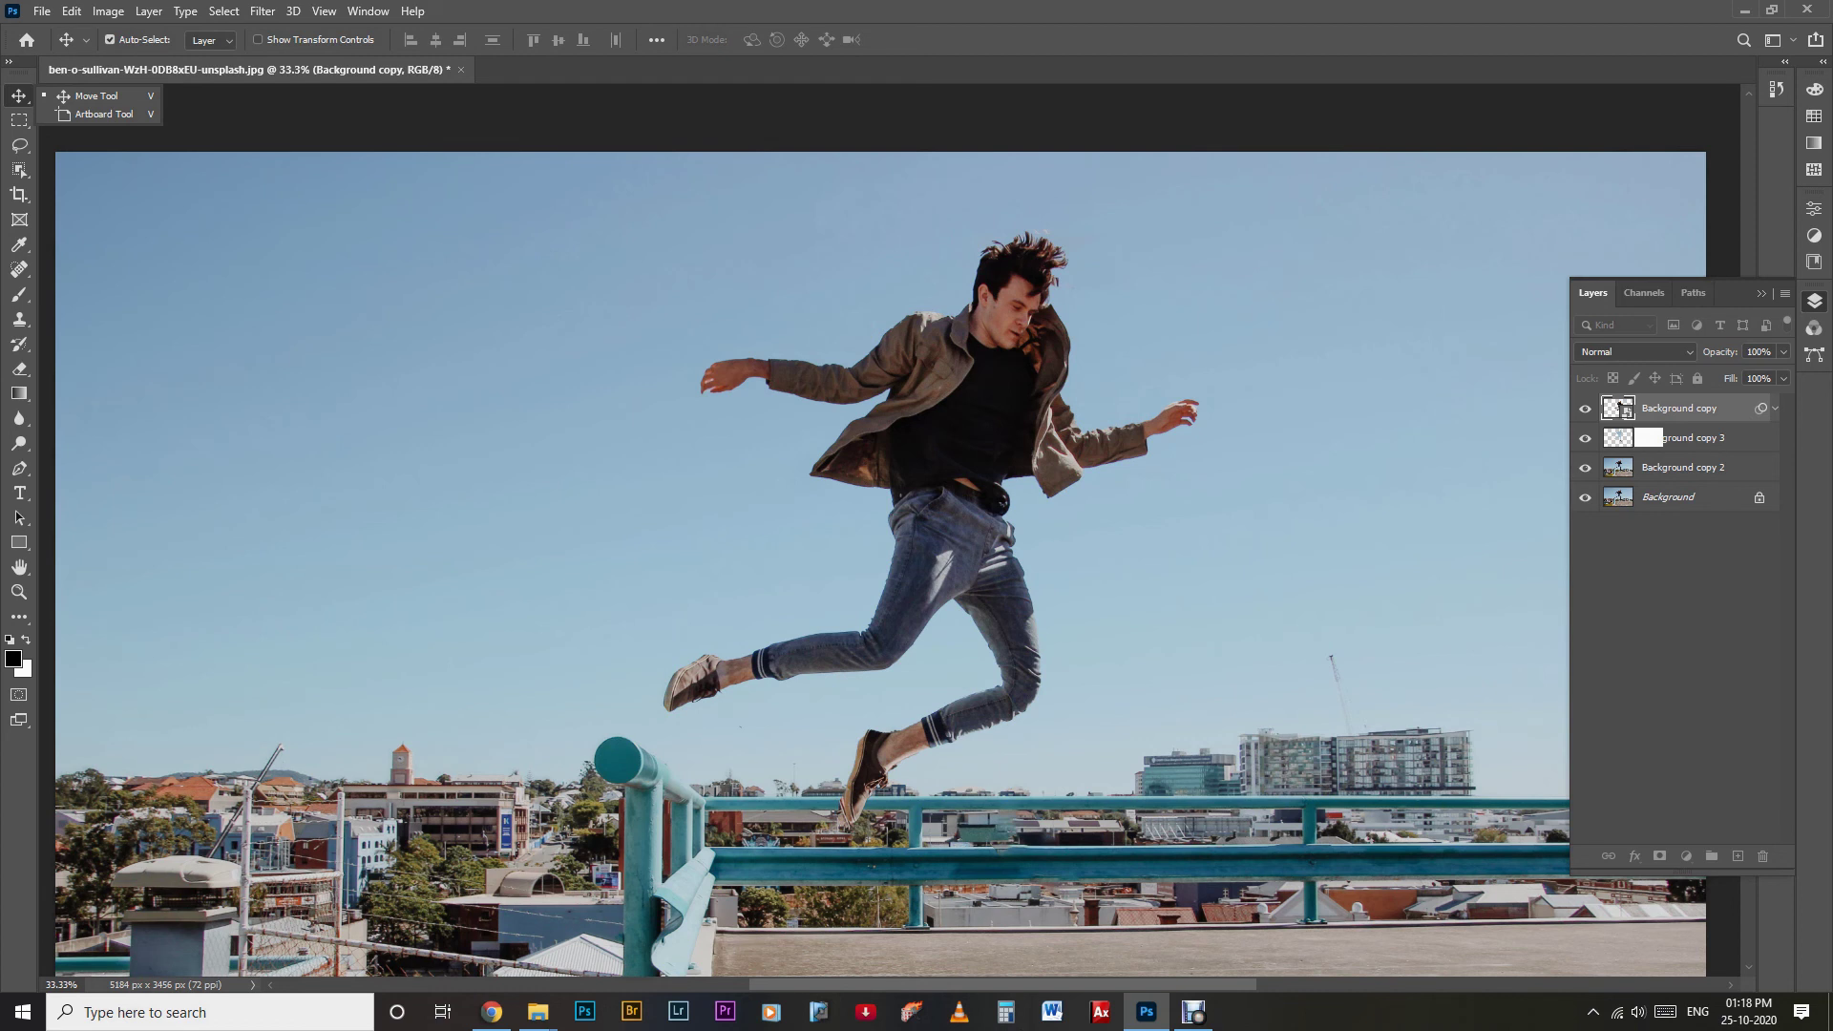
left_click_drag(1671, 541, 1671, 401)
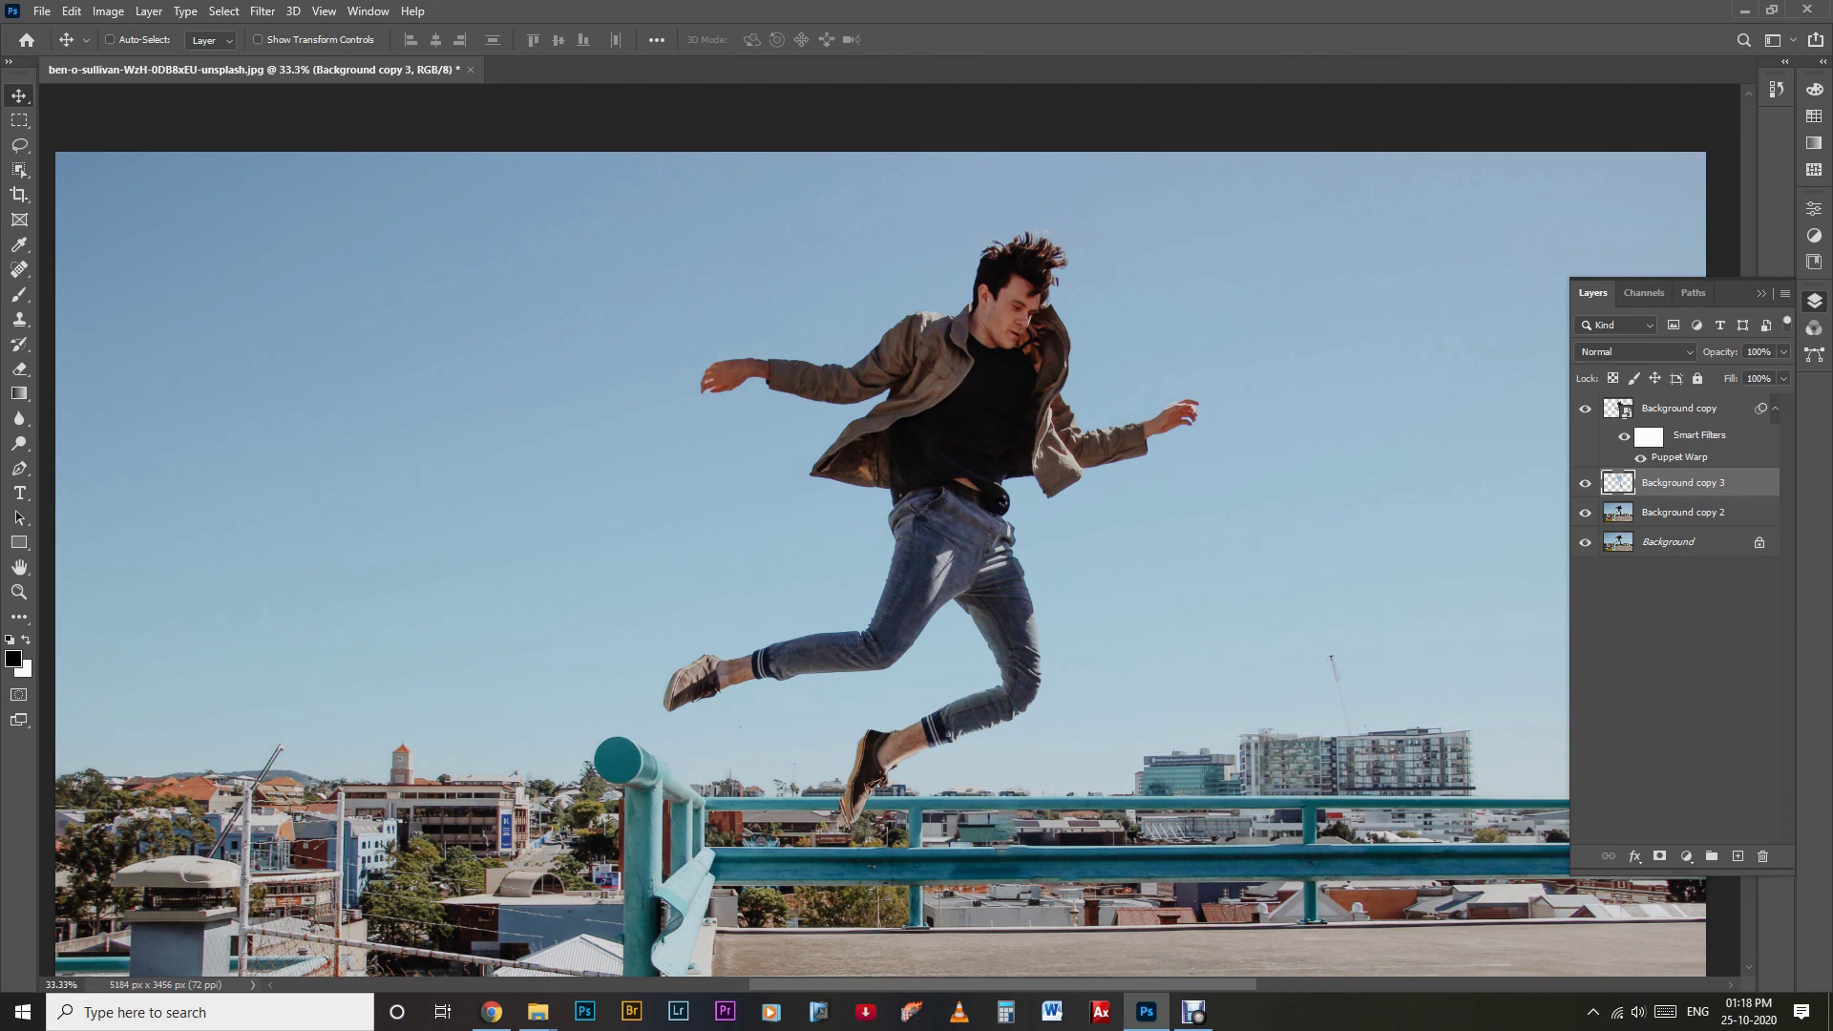
left_click(1585, 407)
left_click(1584, 408)
key("ctrl+minus")
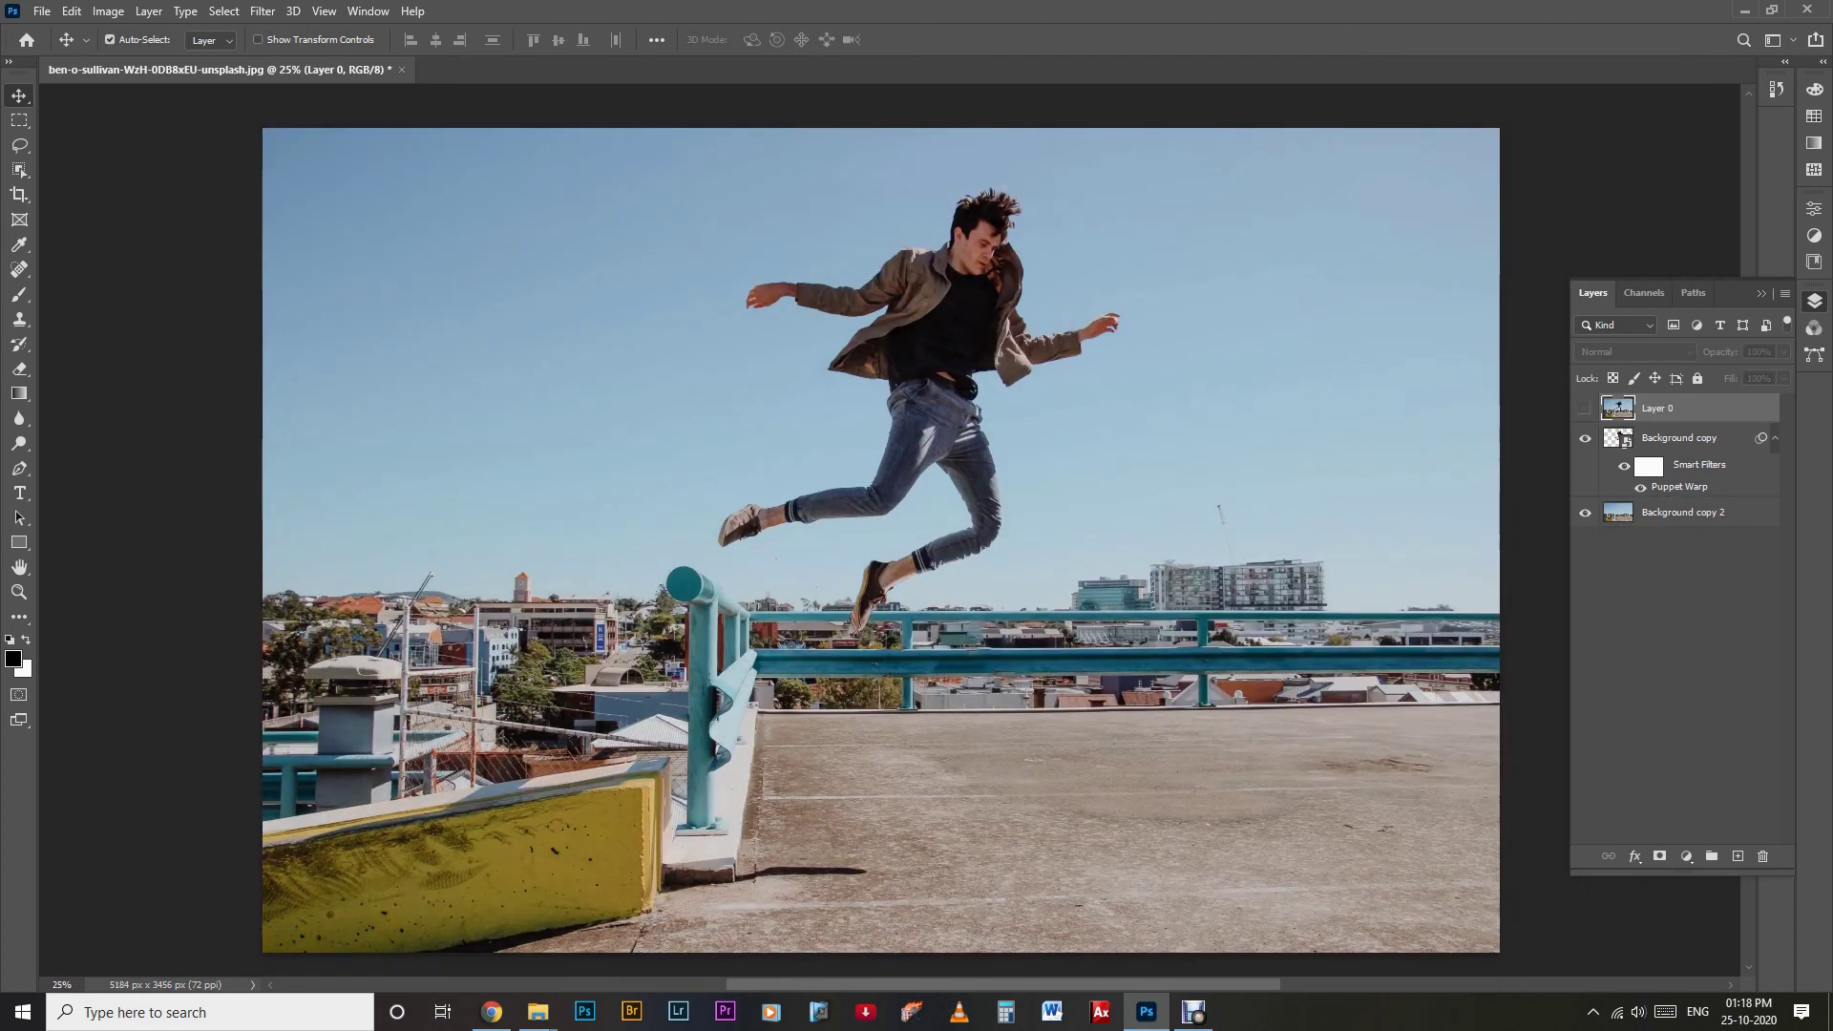
left_click(1585, 407)
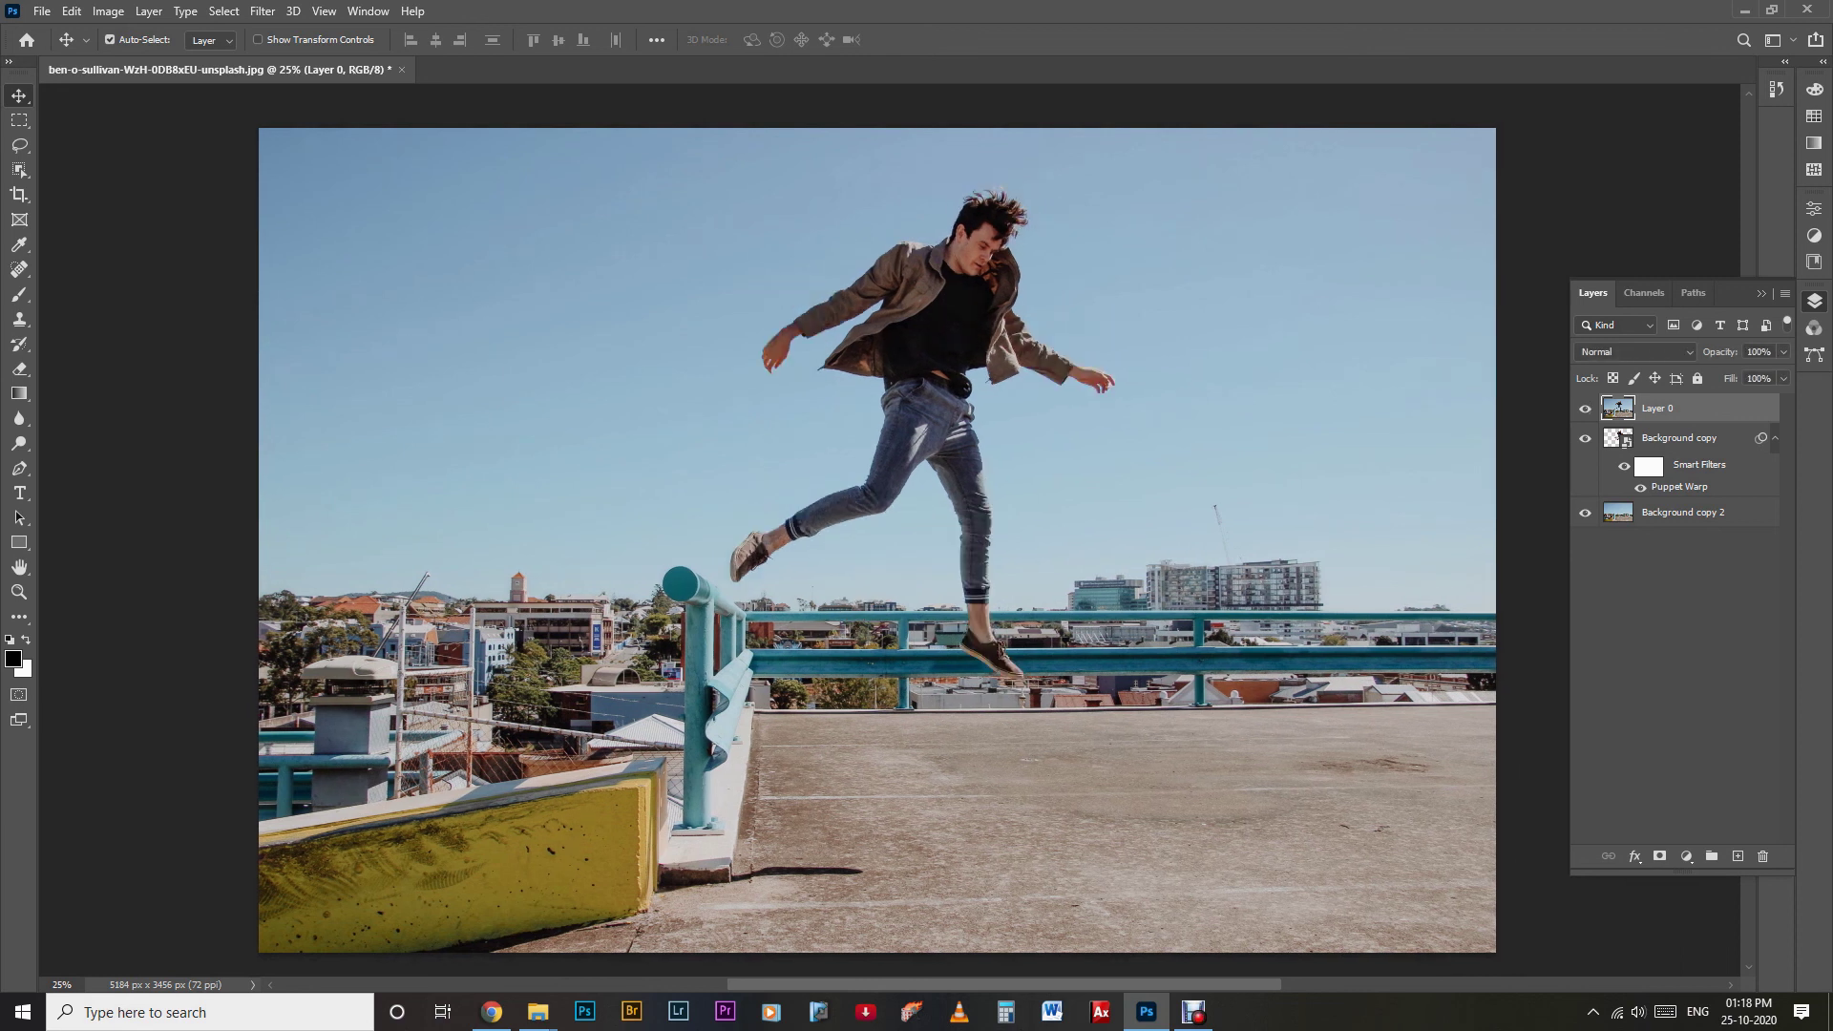
left_click(1585, 408)
left_click(1585, 407)
left_click(1585, 408)
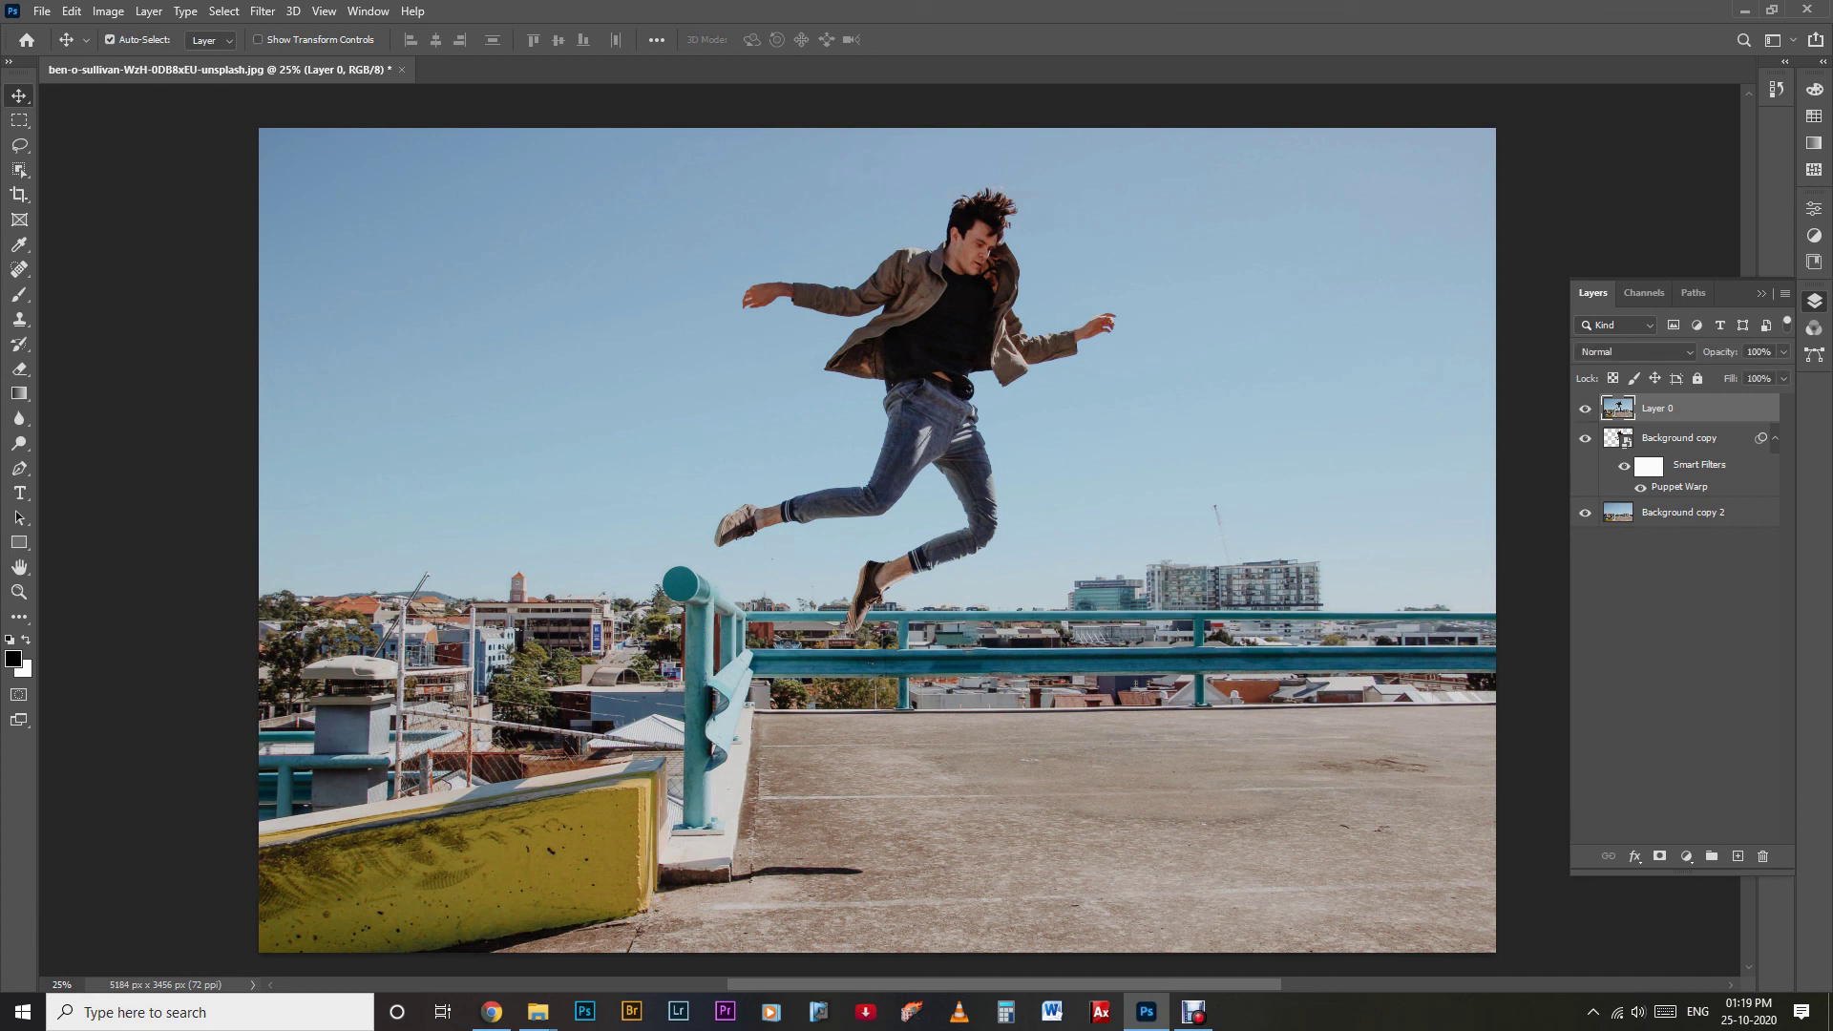
left_click(1584, 407)
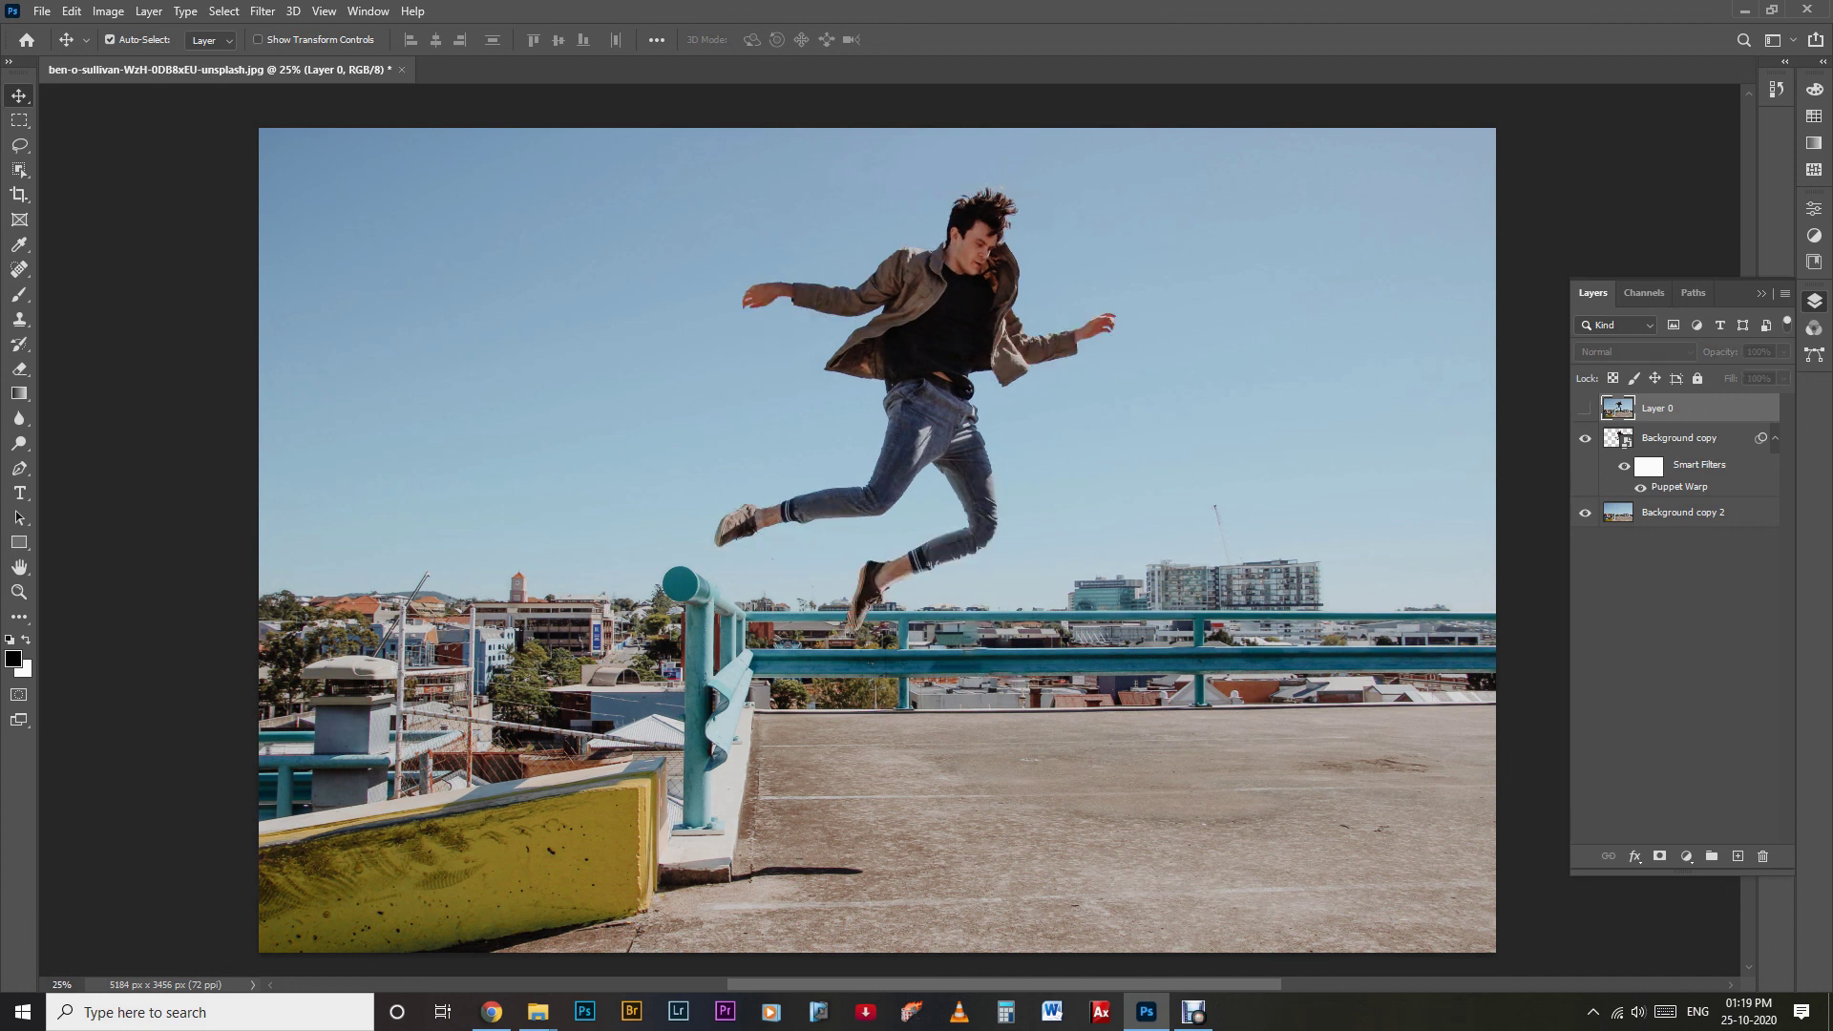